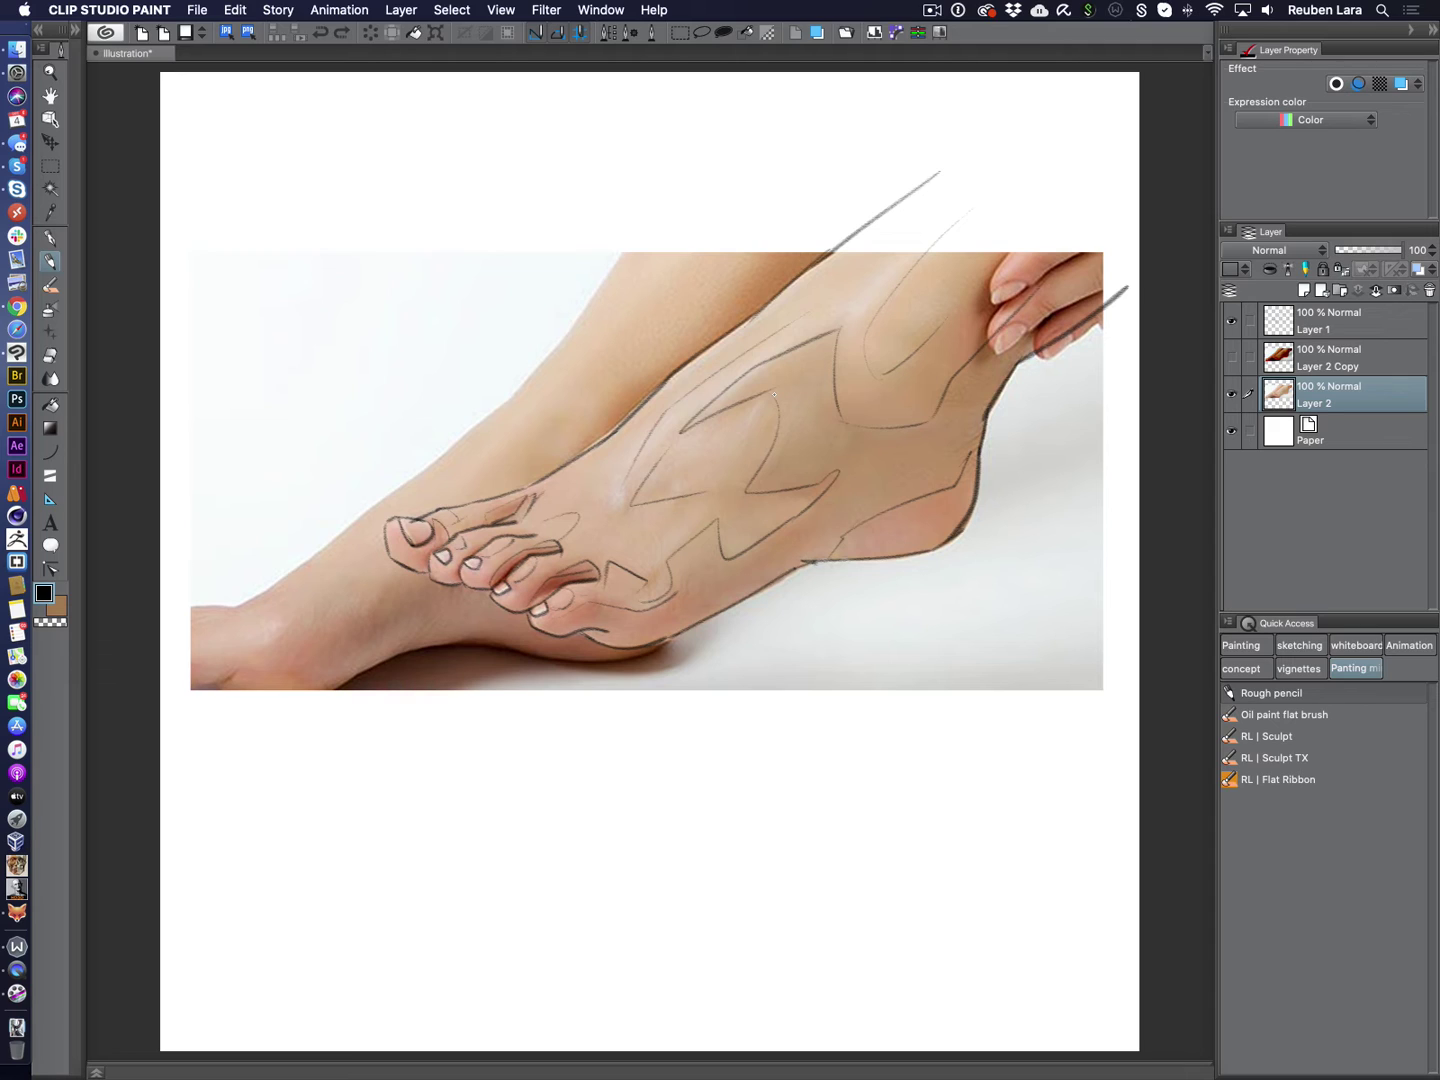
Step: Hide the Layer 1 pencil sketch and show the darker, saturated Layer 2 Copy photo
click(1232, 321)
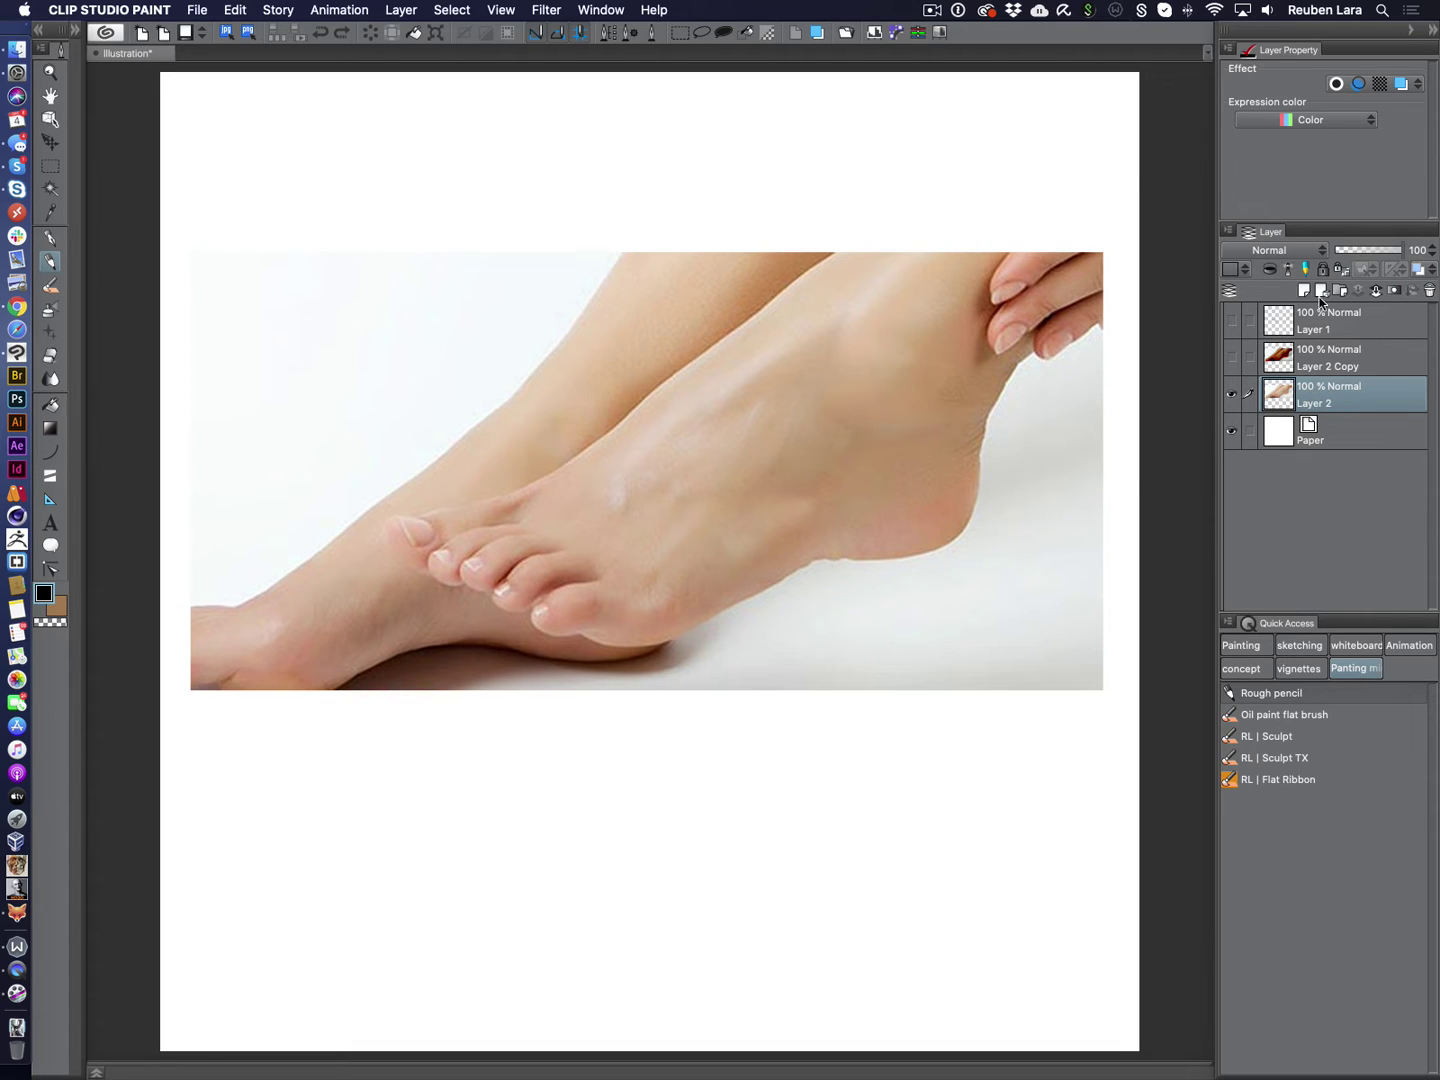
click(1232, 356)
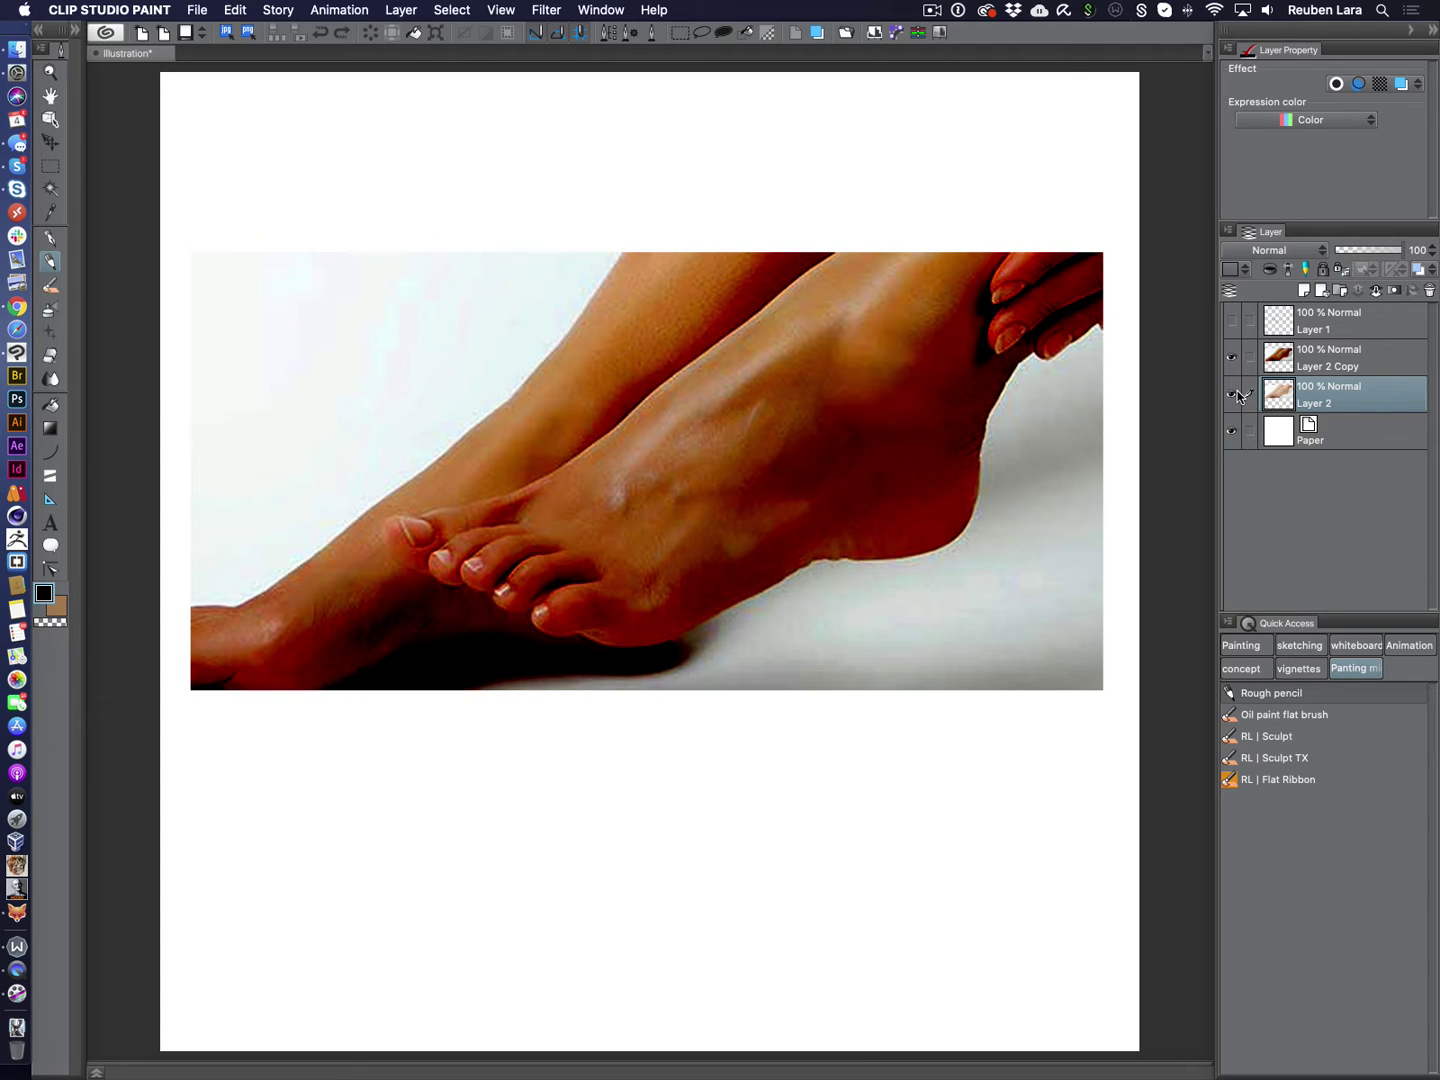
Step: Delete Layer 2 Copy and duplicate the original foot photo layer
click(1340, 362)
click(1428, 291)
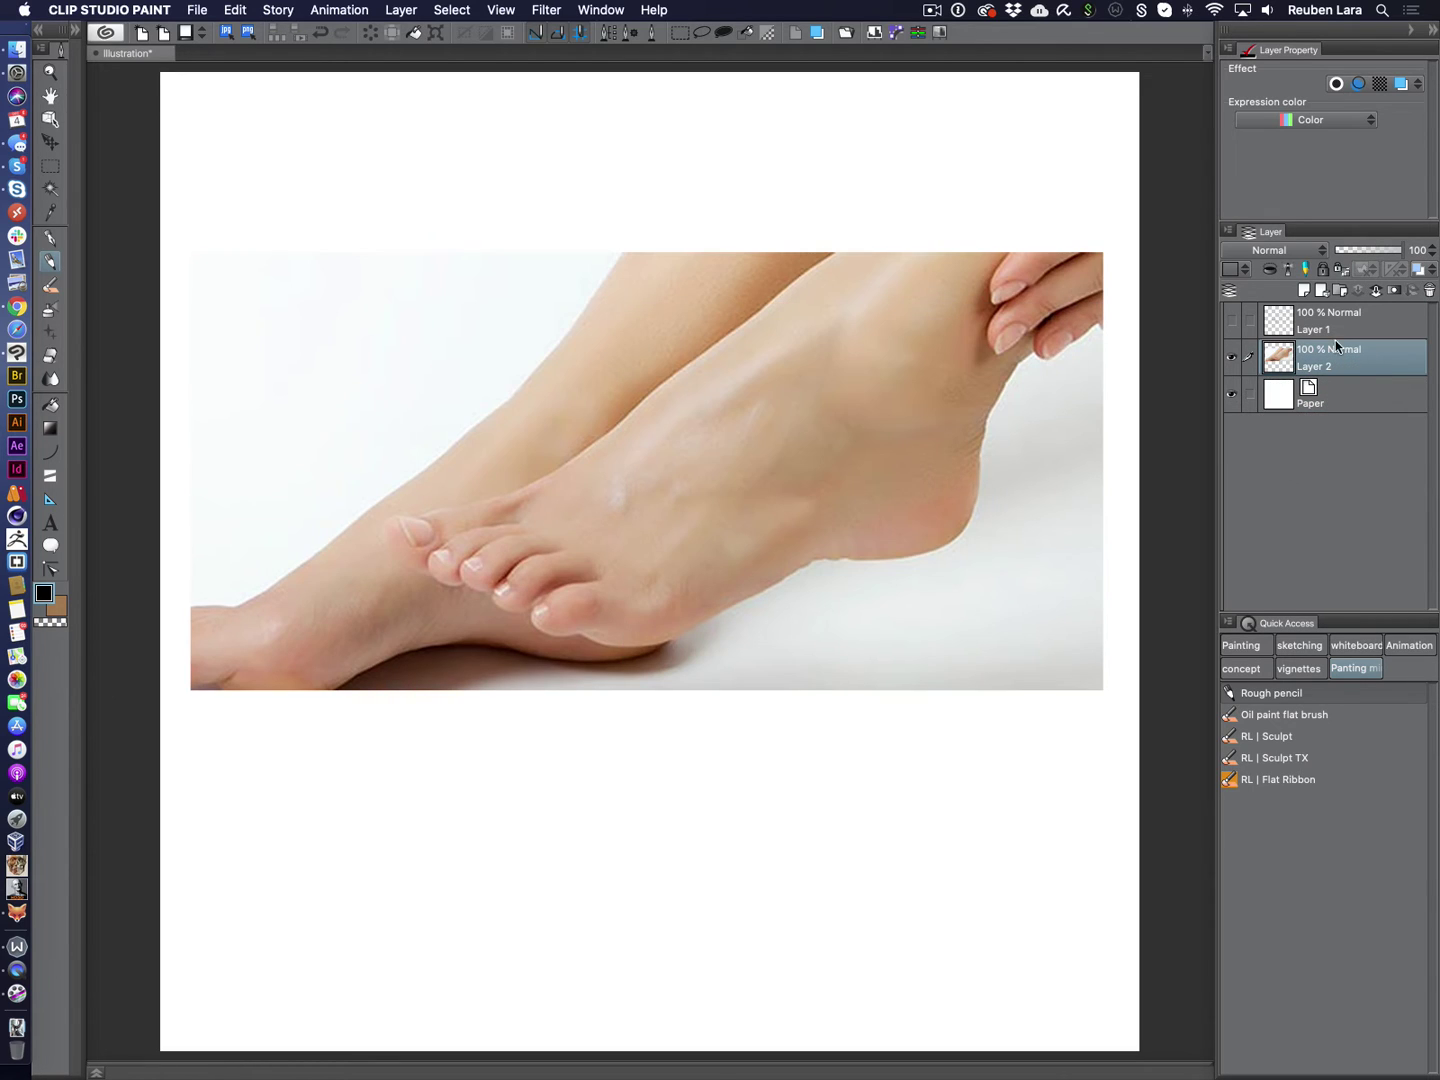
click(1229, 232)
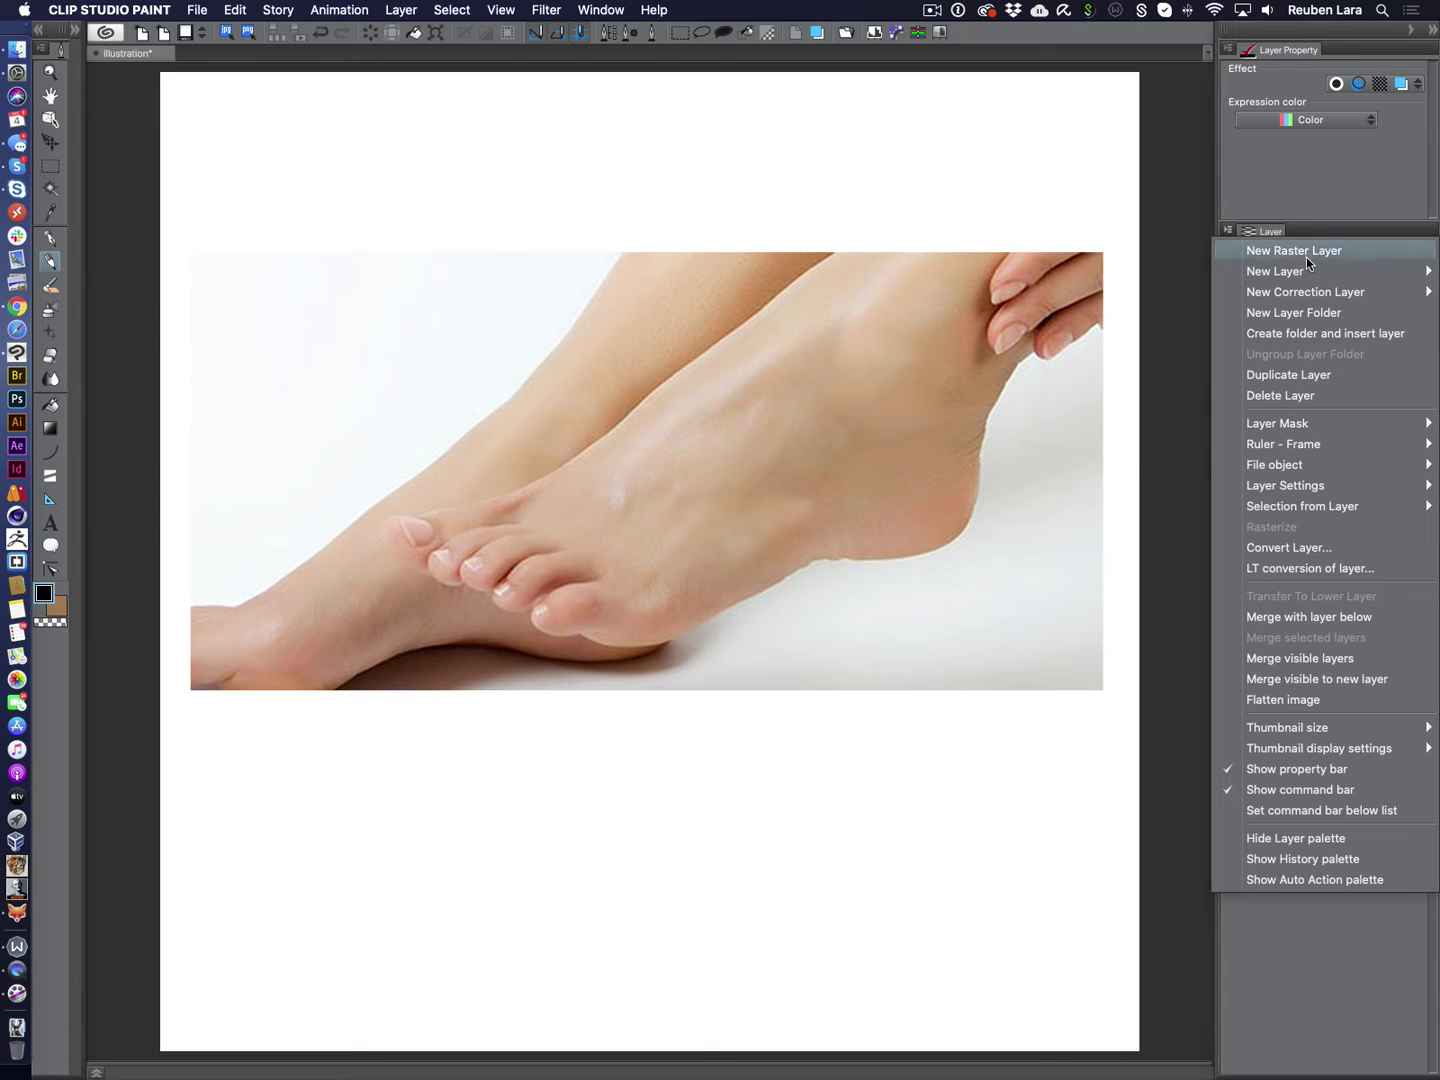
click(1300, 375)
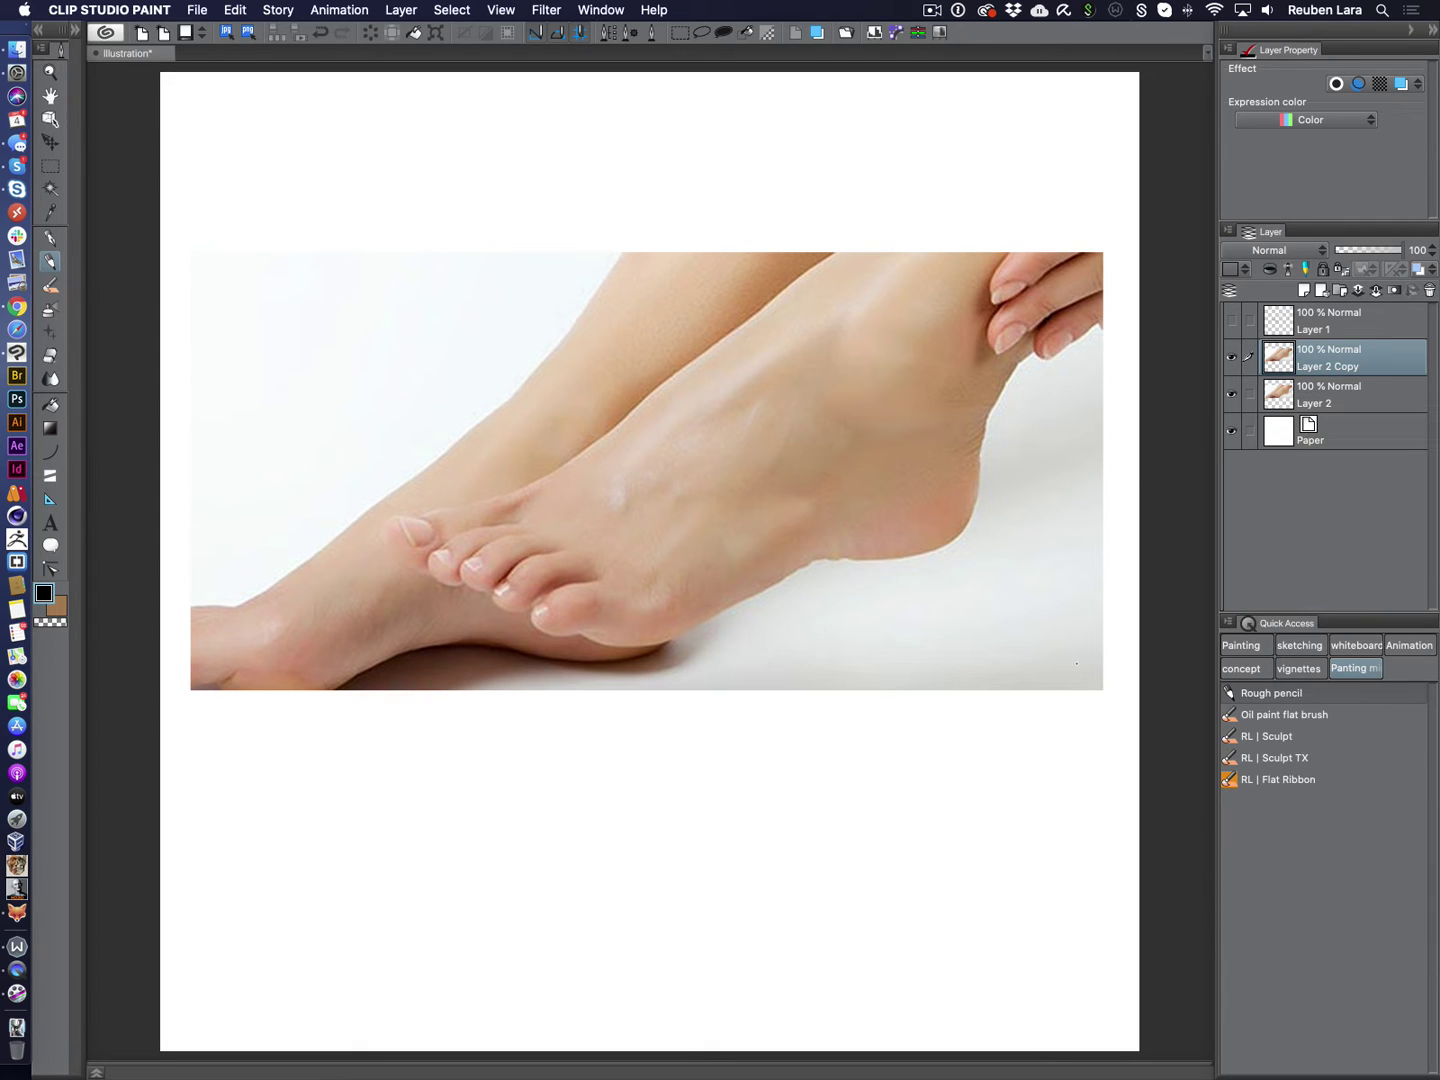
Step: Open Tonal Correction > Level Correction on the duplicated foot photo
click(235, 10)
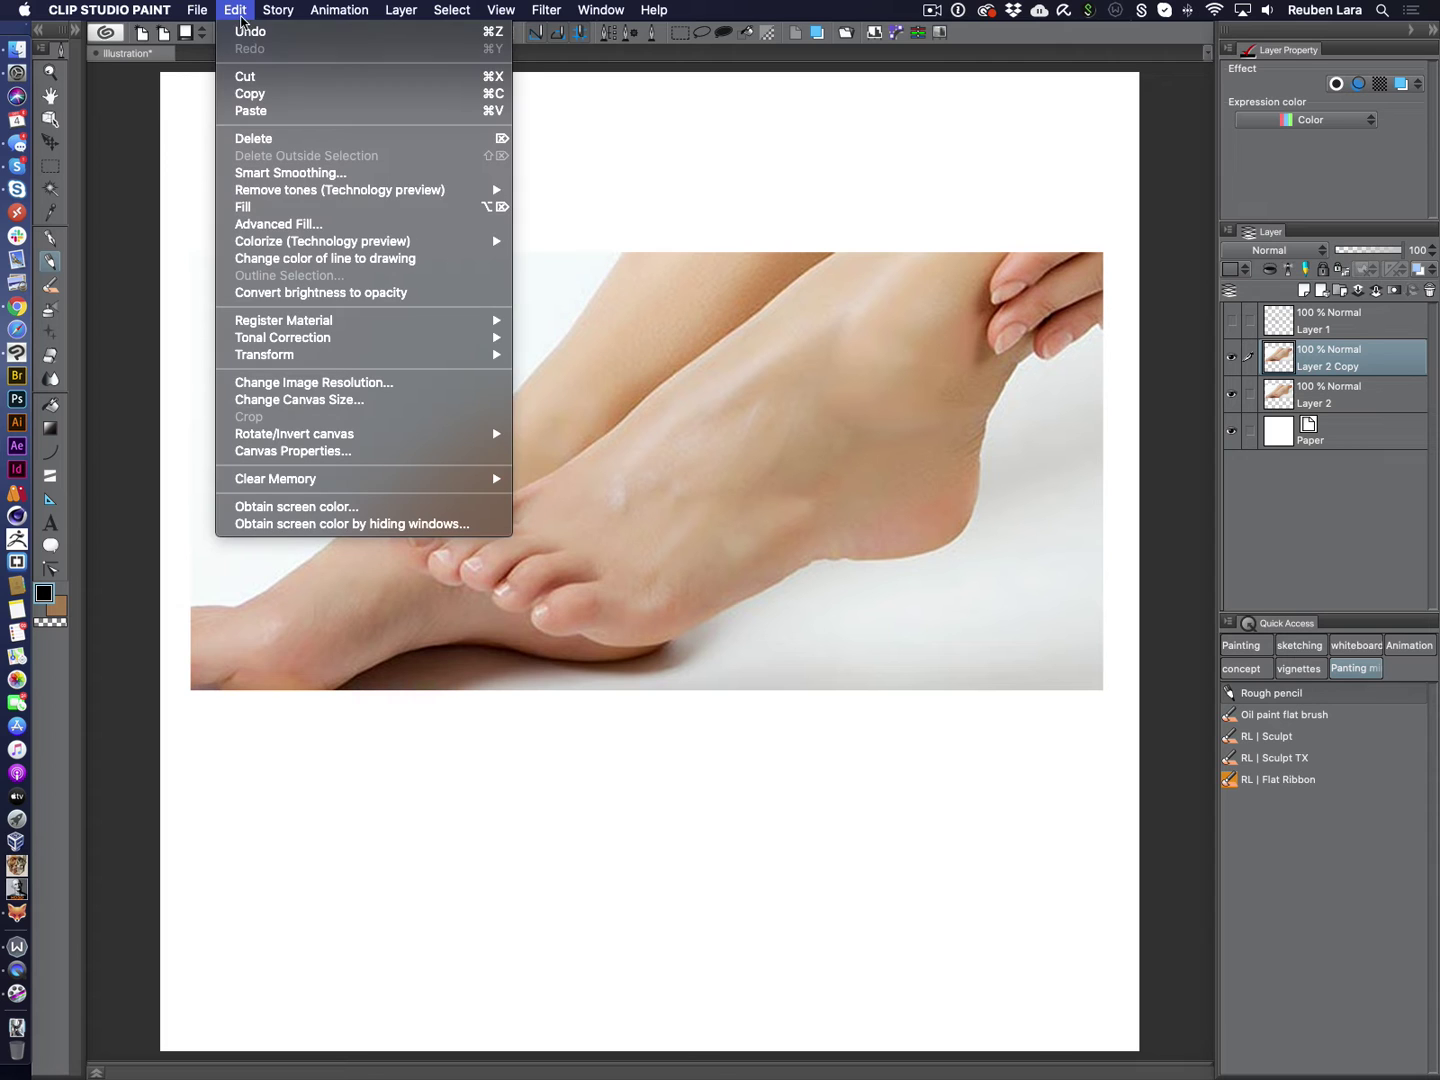
mouse_move(370, 338)
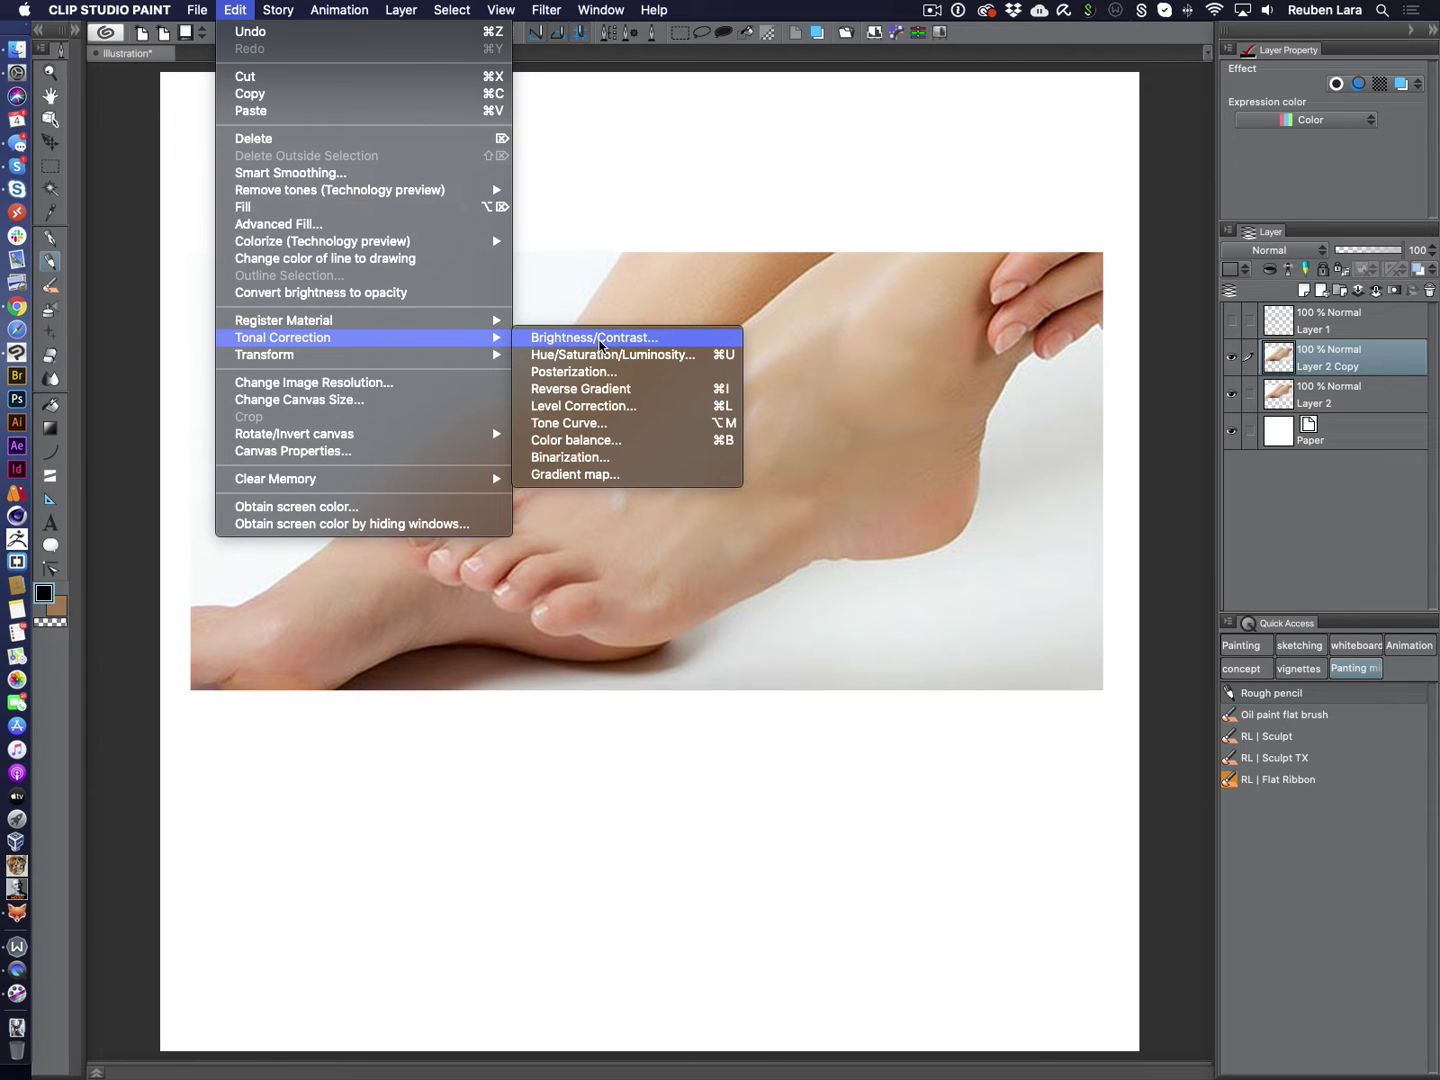
click(665, 406)
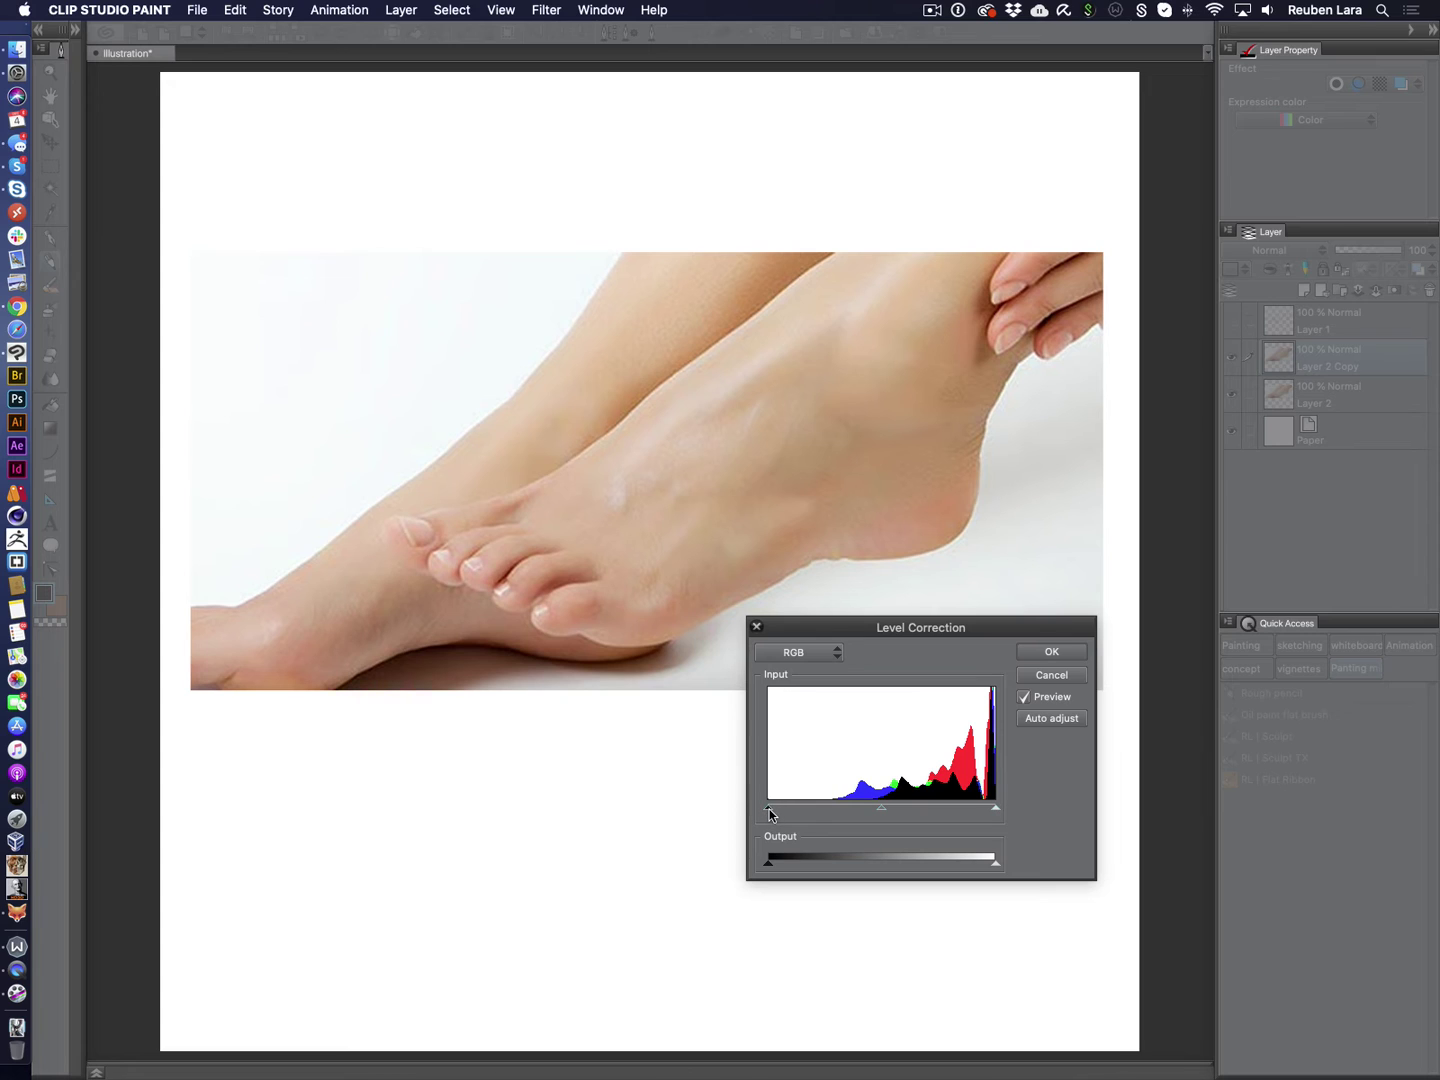
Step: Pull the input black and white points inward until the photo turns dark, contrasty orange-red
drag(769, 808, 791, 809)
drag(932, 809, 892, 809)
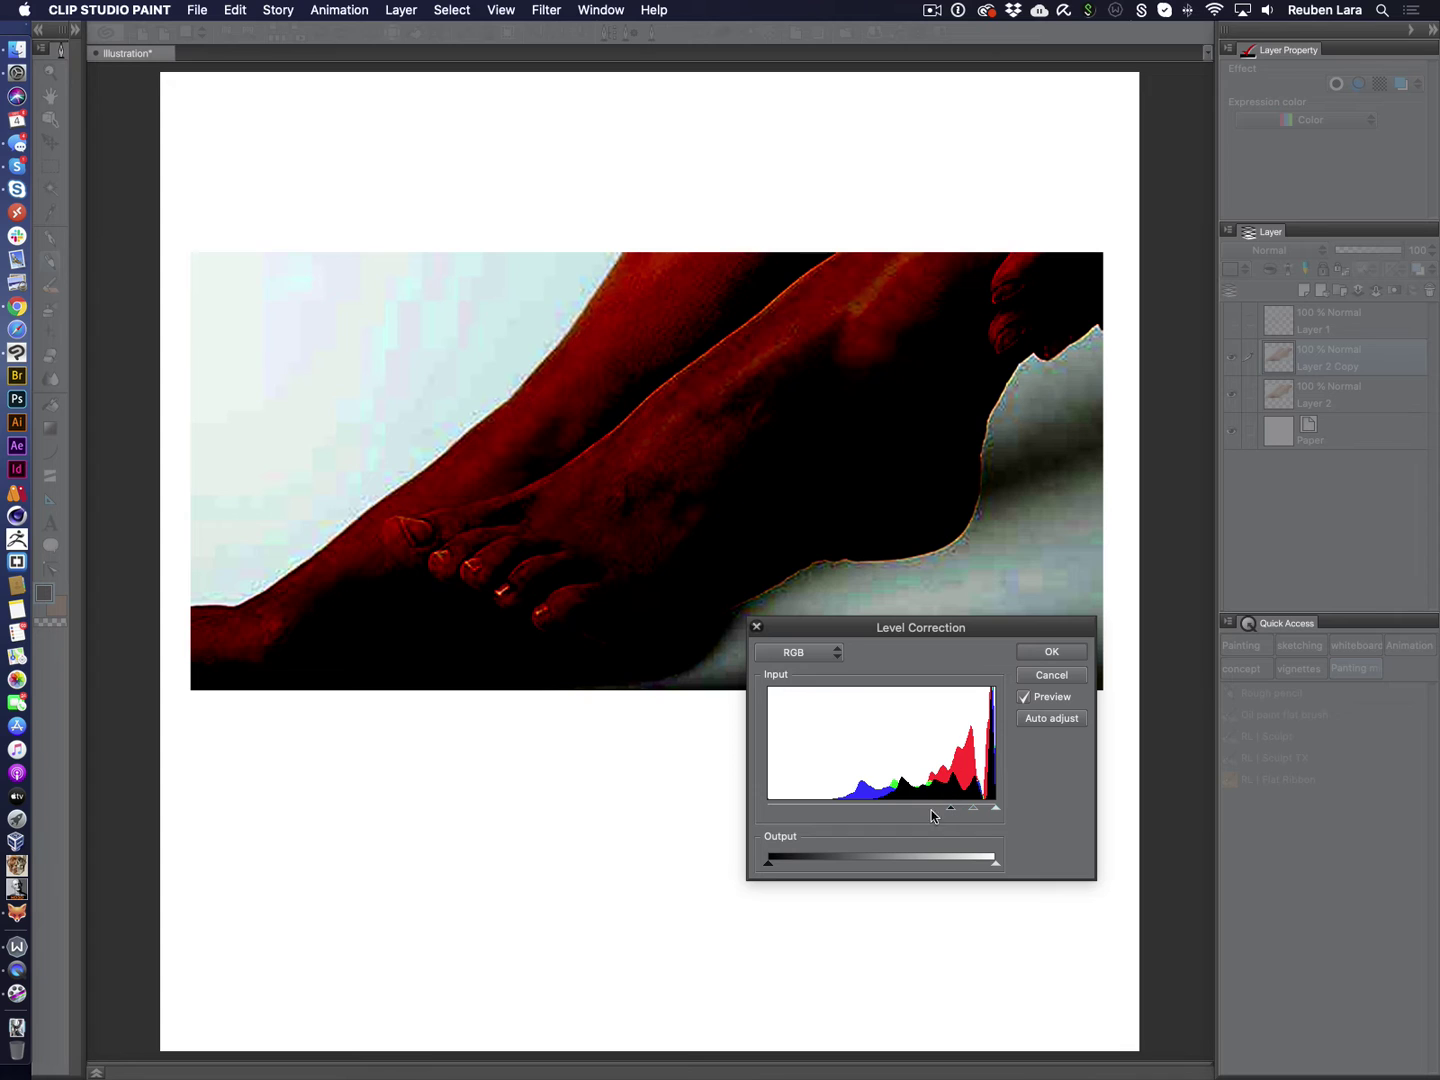
drag(955, 811, 767, 812)
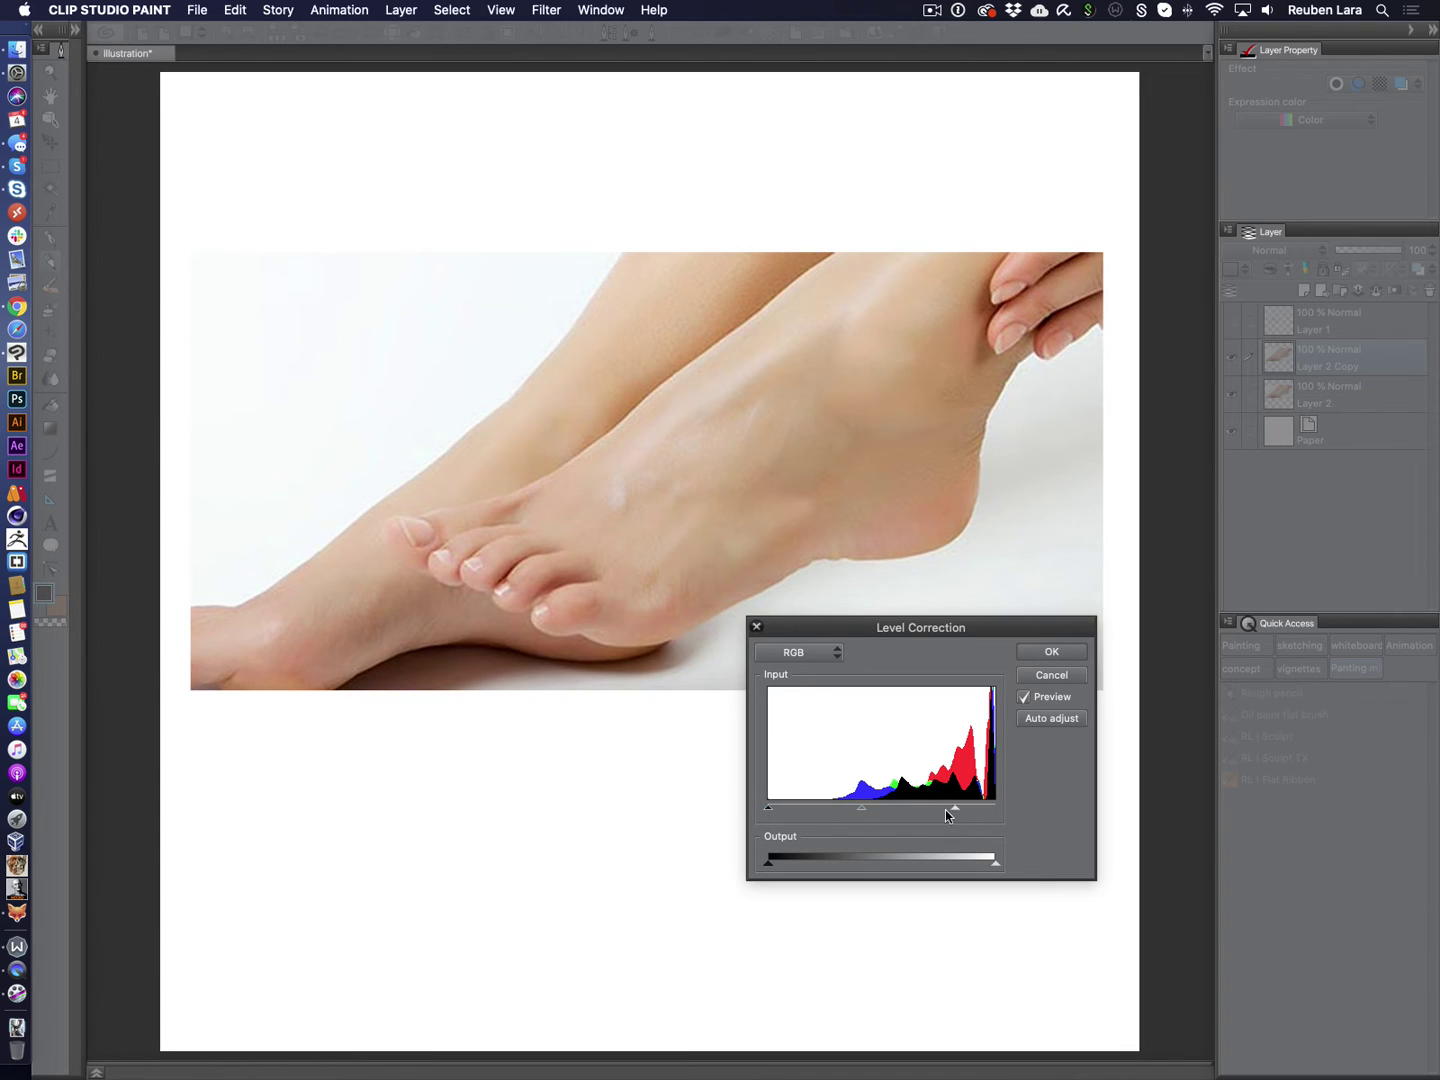
drag(940, 810, 826, 811)
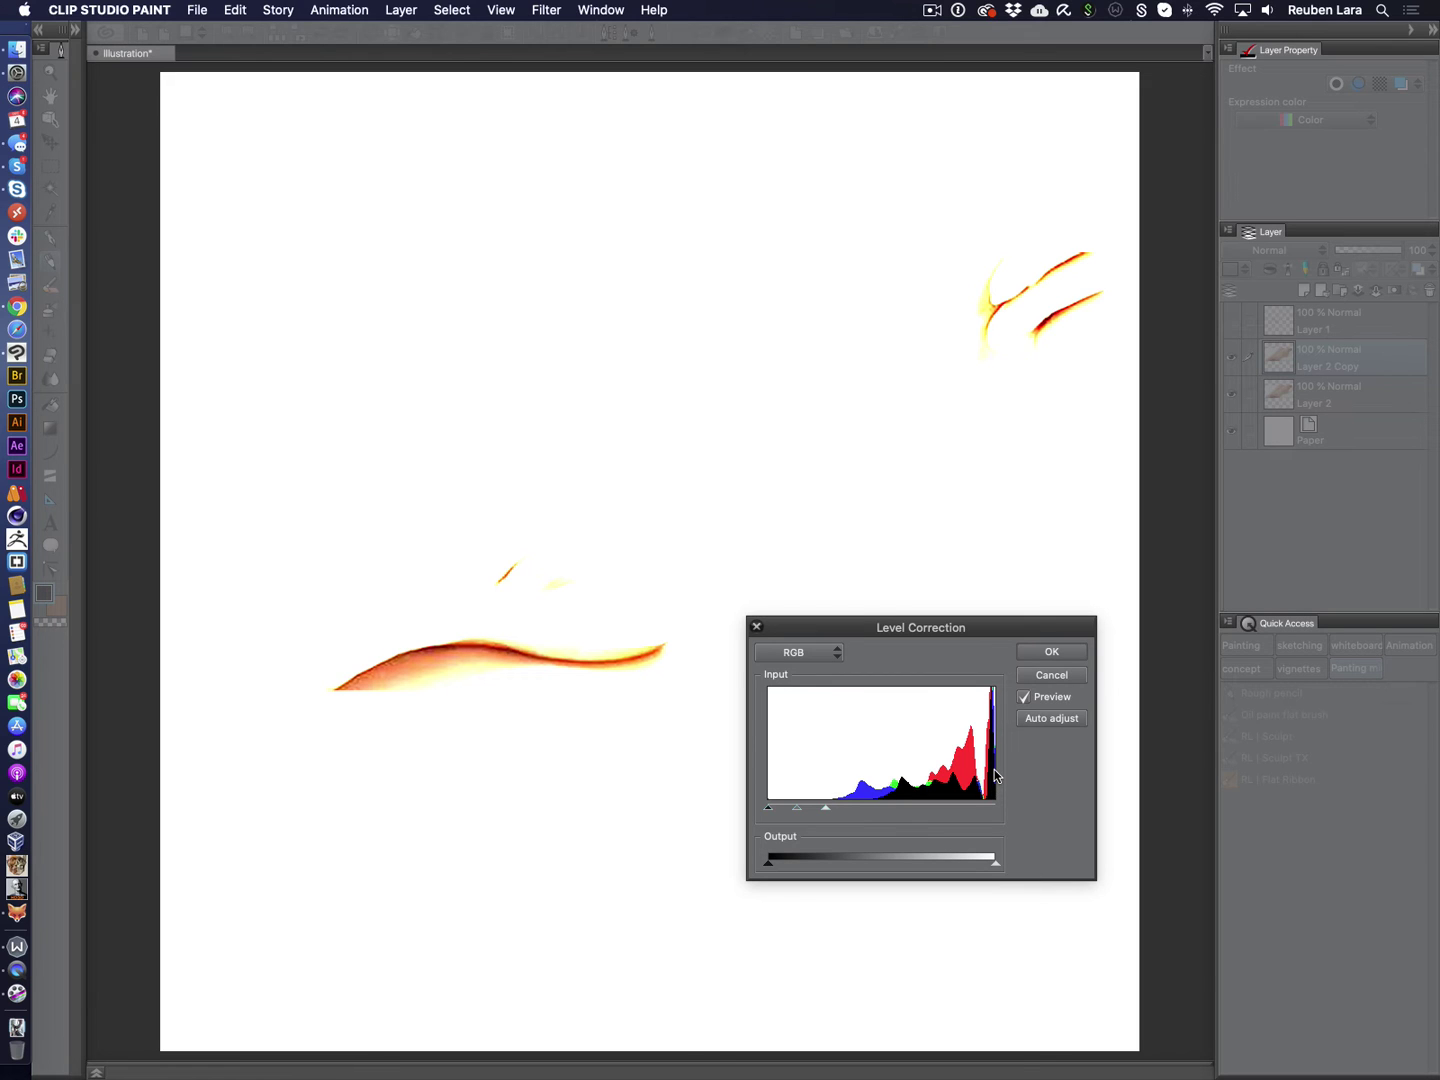
drag(994, 775, 994, 776)
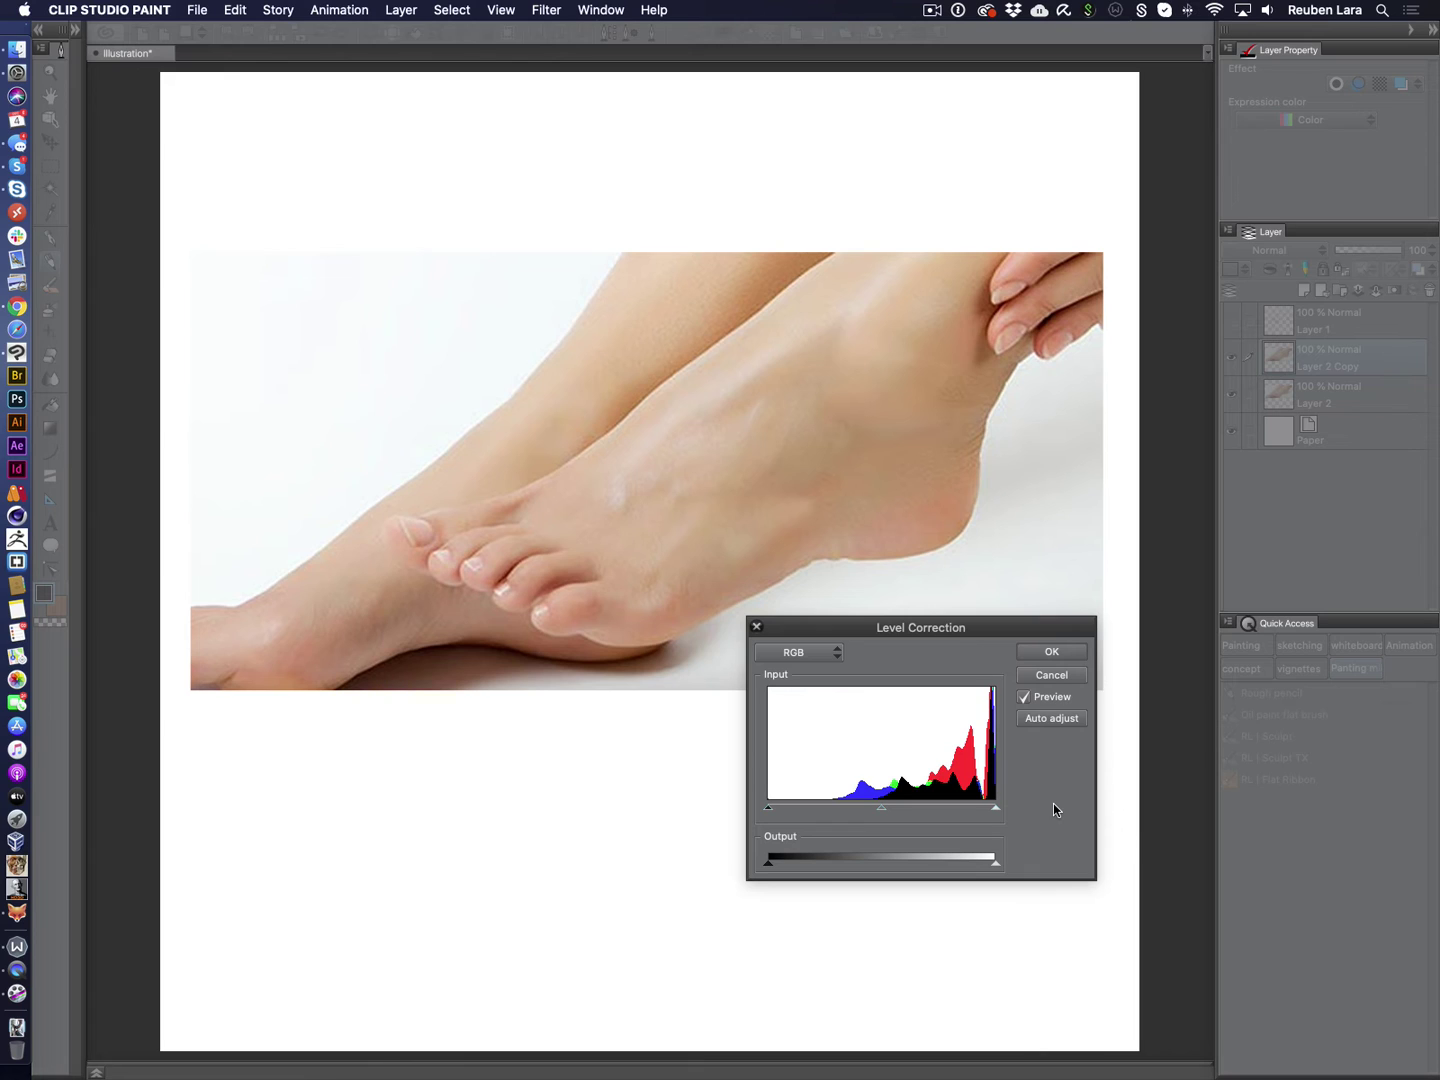
drag(769, 807, 782, 810)
drag(995, 808, 931, 807)
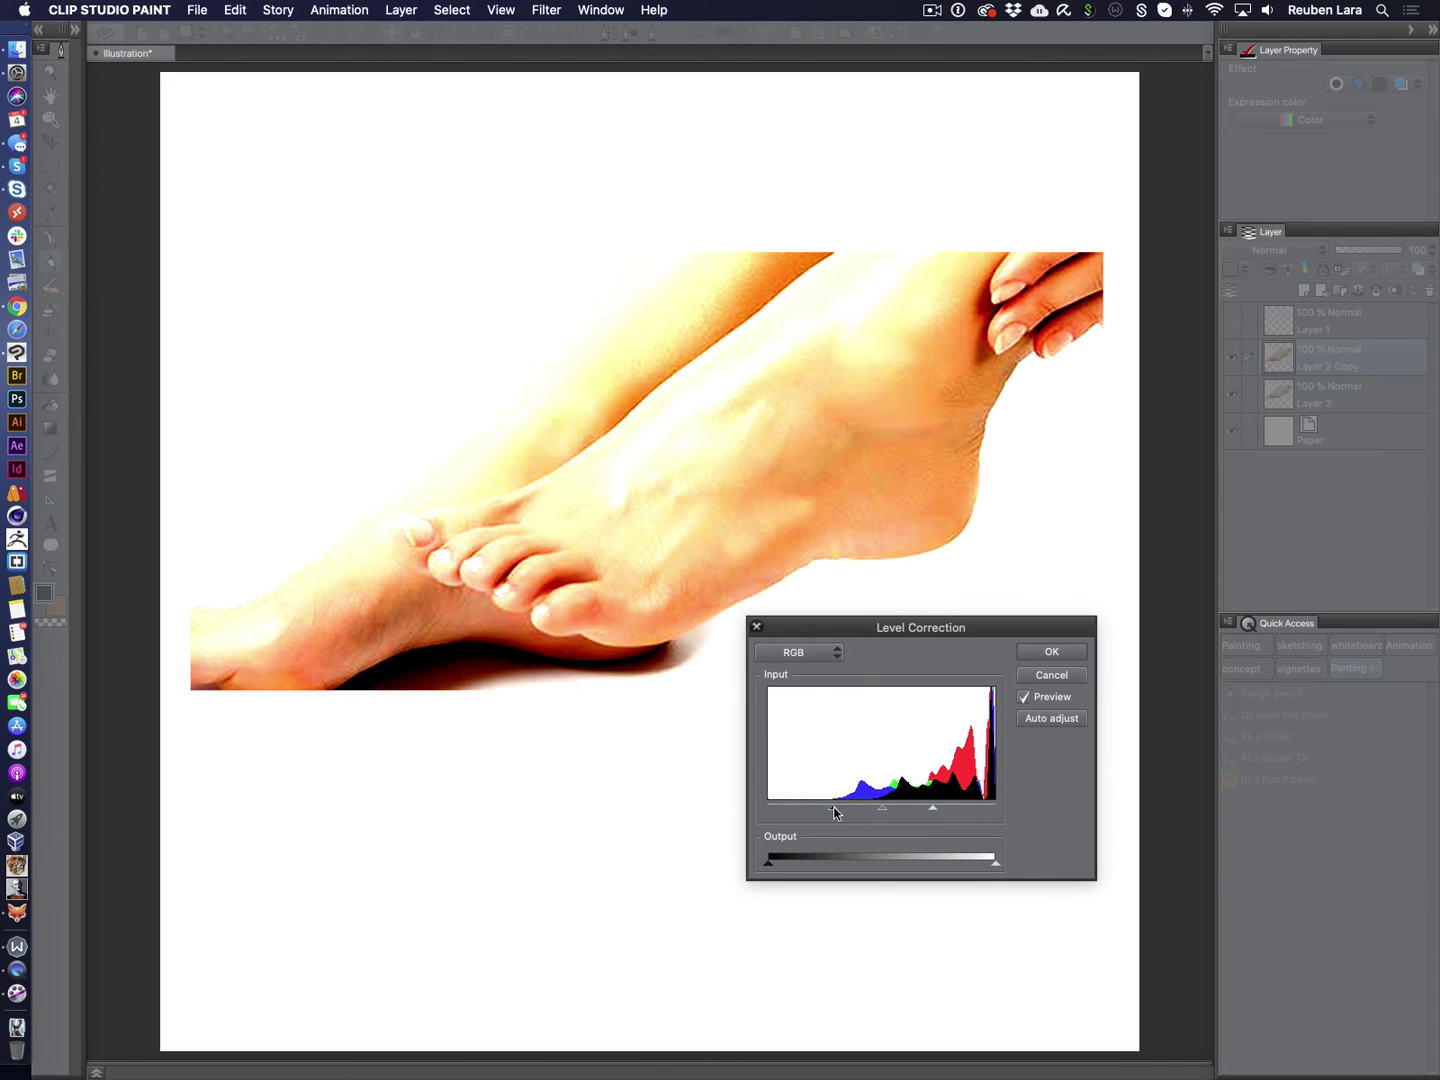
drag(840, 810, 907, 808)
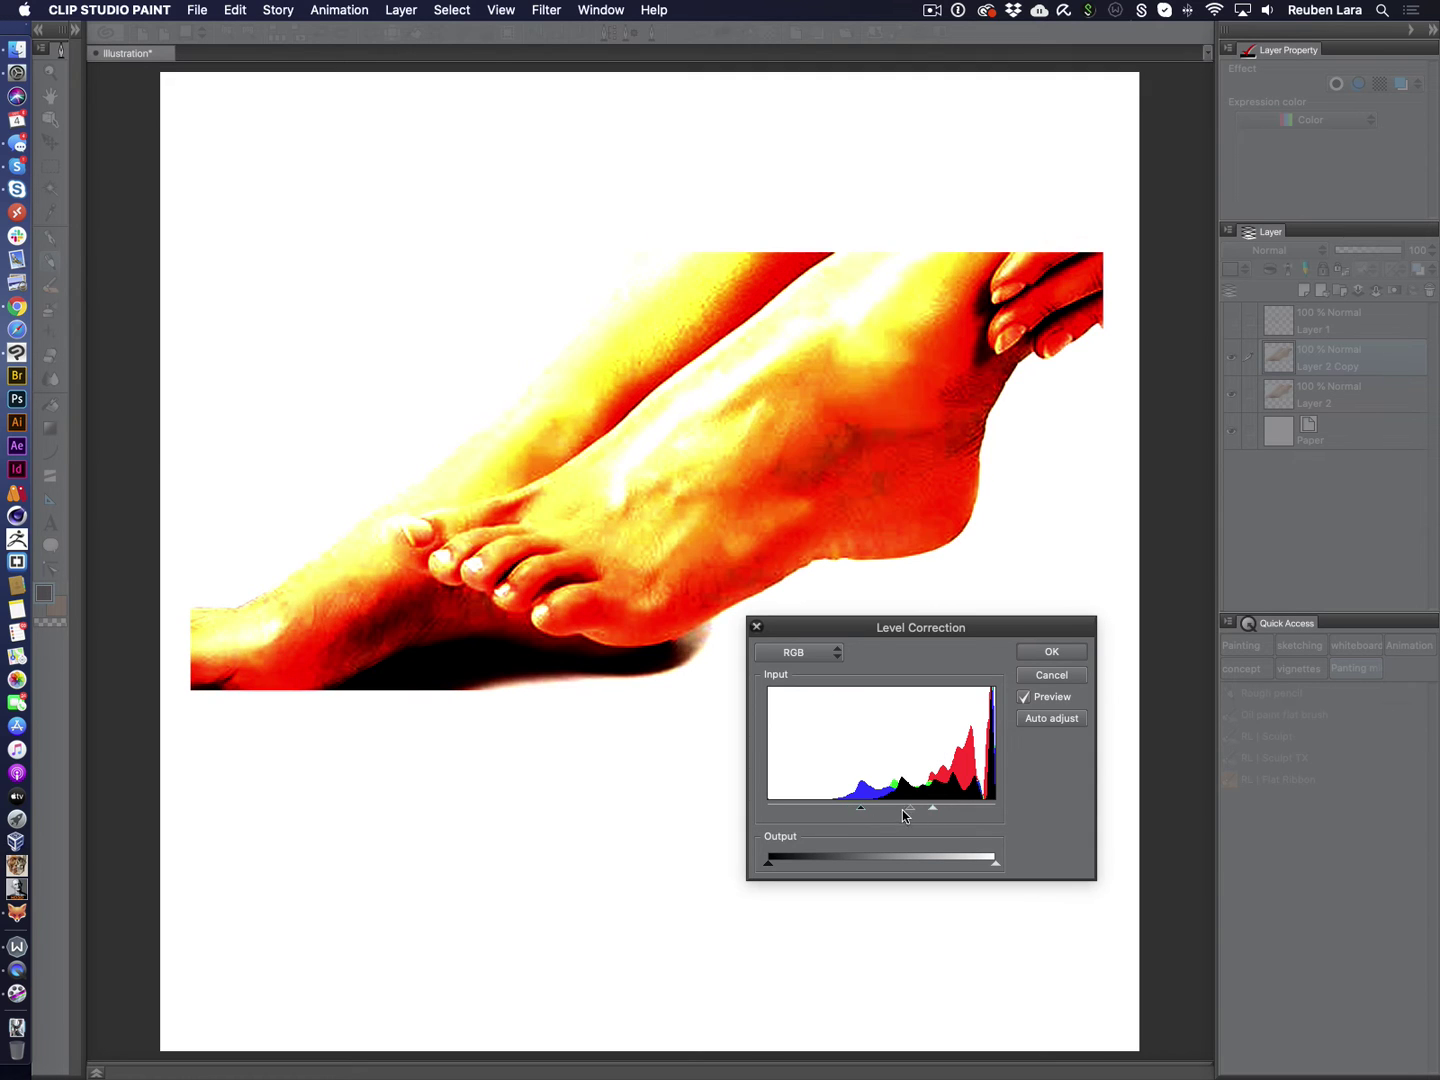
drag(932, 808, 880, 810)
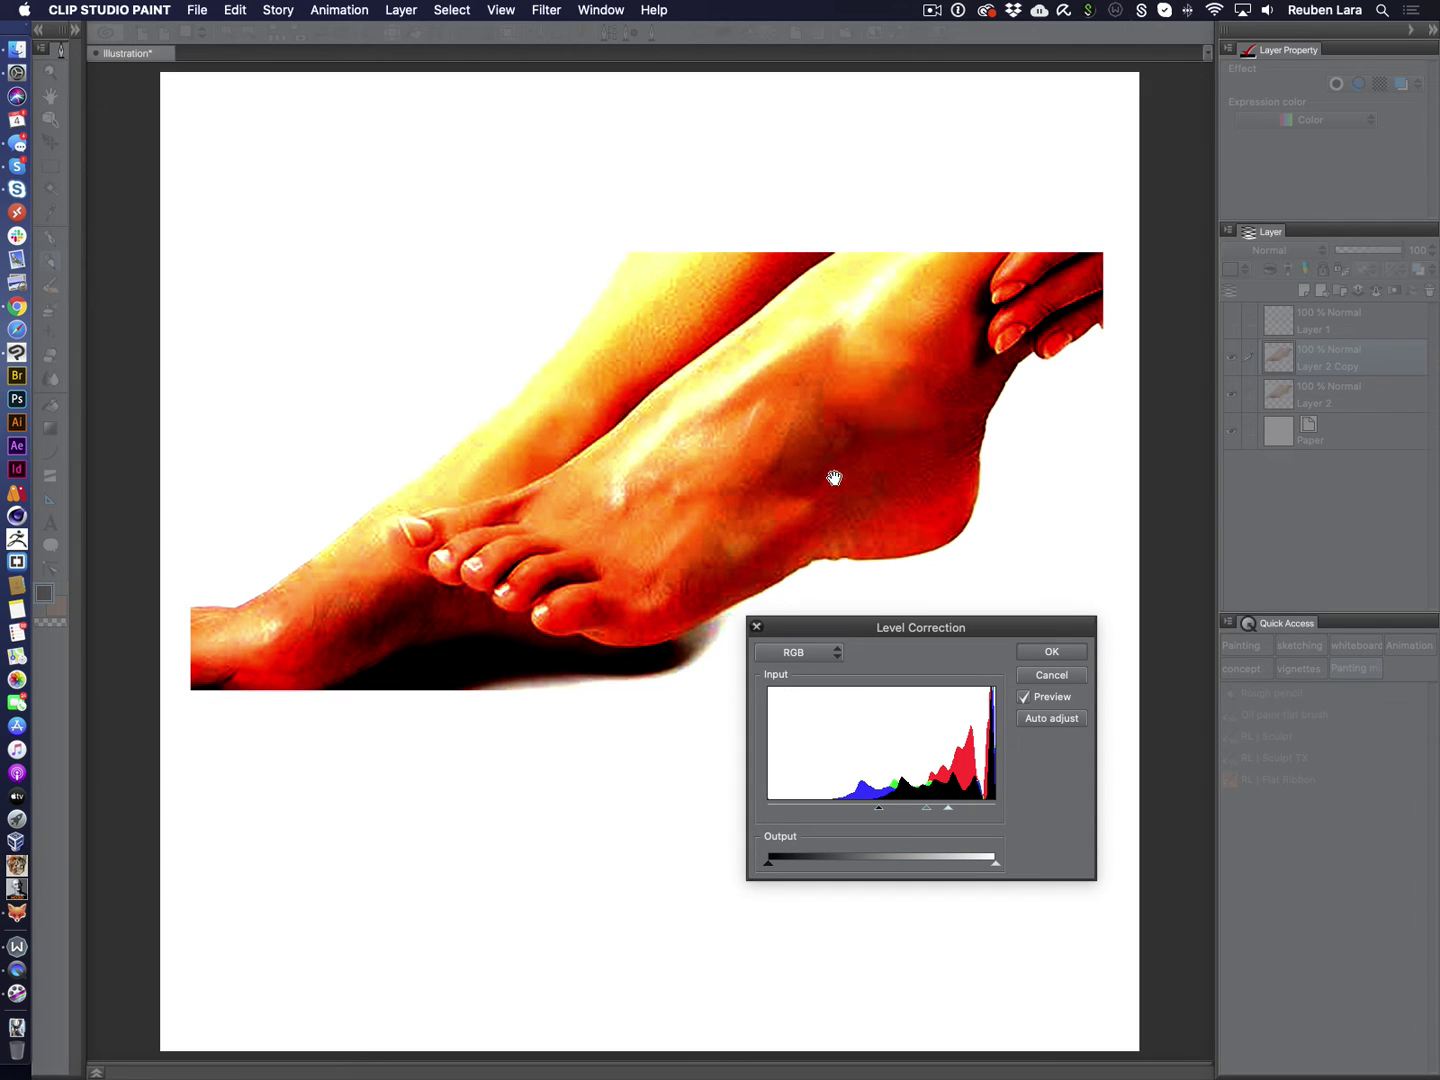
Step: Apply the levels, add Layer 3, hide Layer 2, and set Layer 2 Copy to 39% opacity
click(1051, 651)
click(1303, 290)
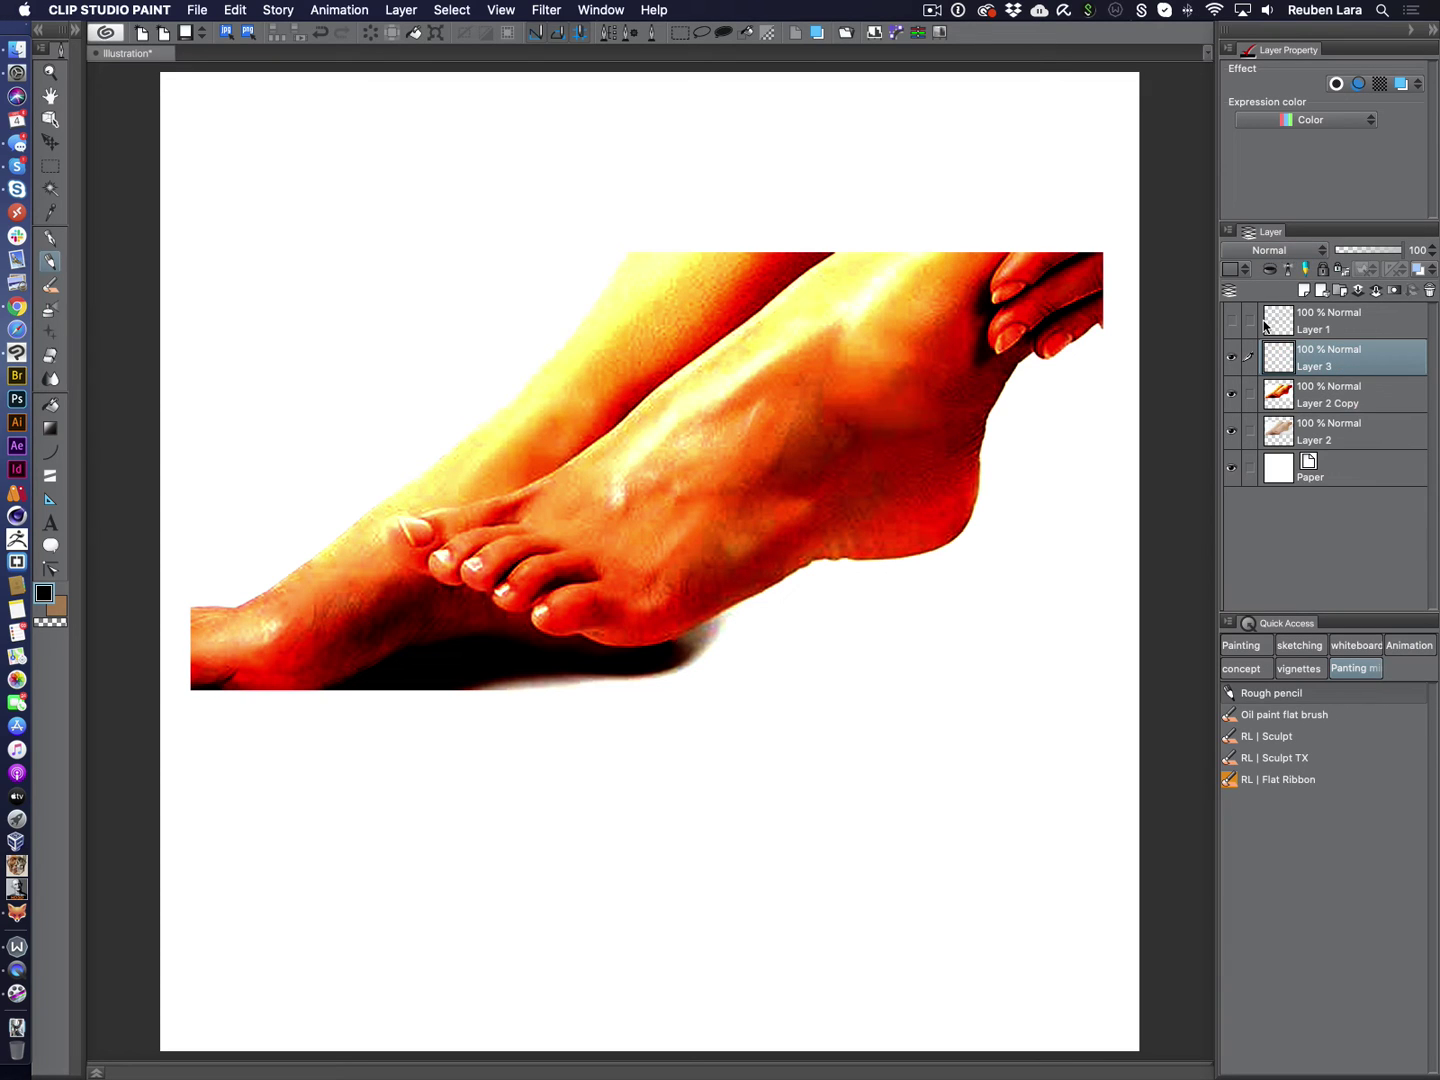
click(1231, 431)
click(1345, 398)
drag(1382, 259, 1363, 254)
click(1338, 356)
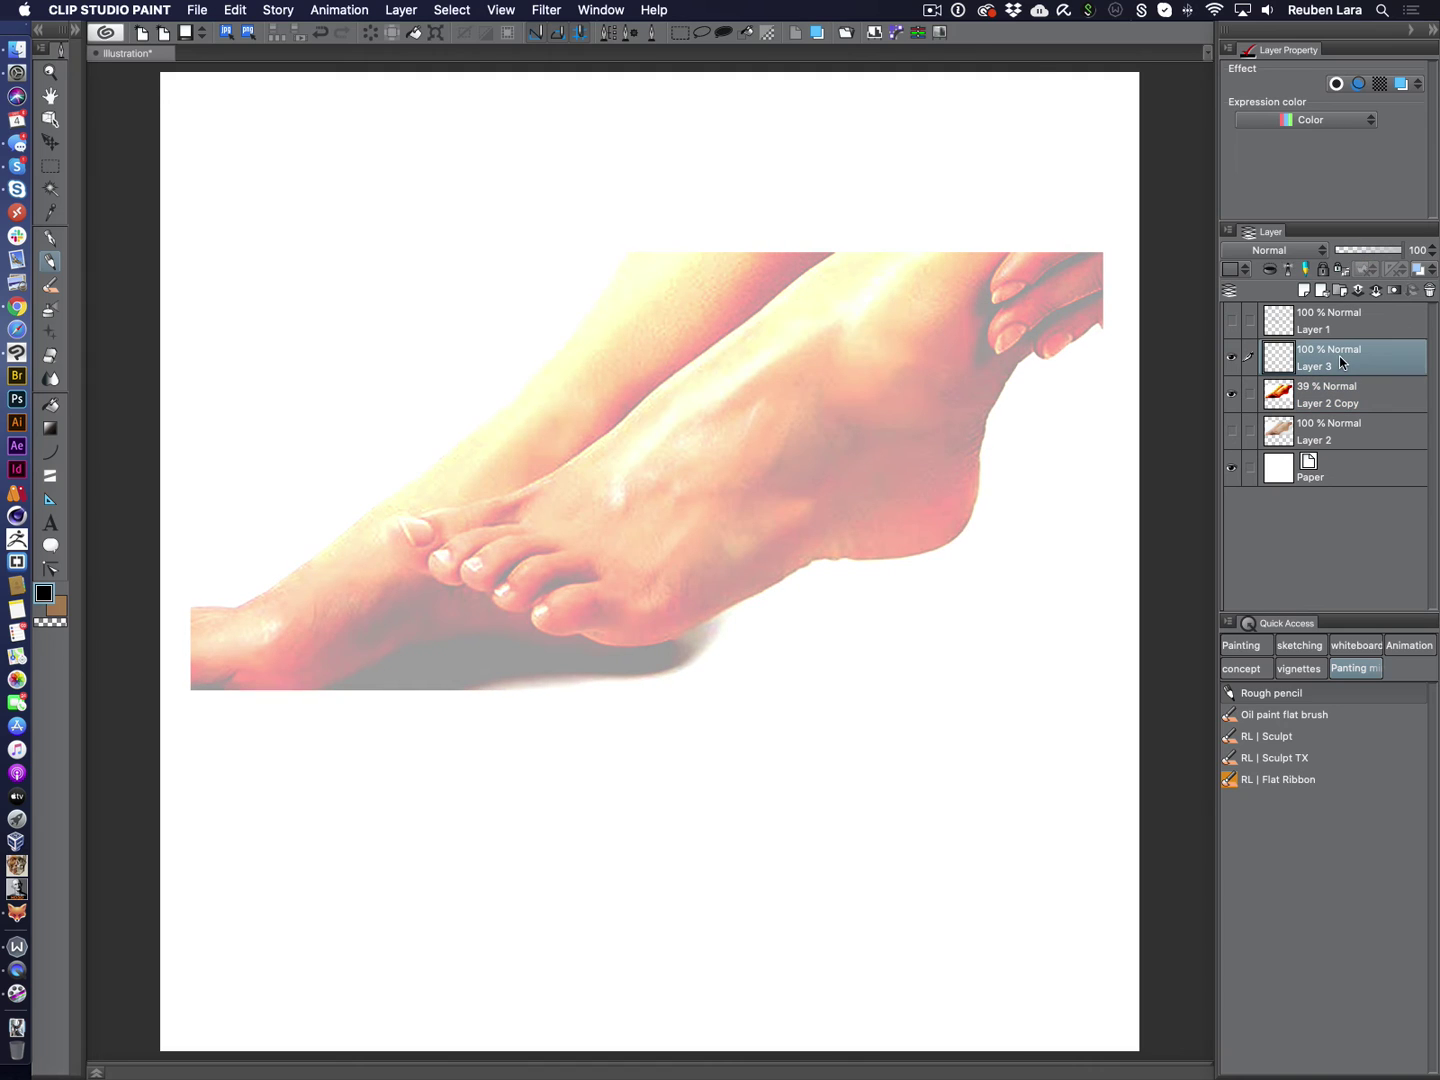
Step: Trace the leg outline and the five toes on Layer 3
drag(806, 266, 889, 216)
drag(803, 268, 520, 490)
mouse_move(419, 516)
mouse_down()
mouse_move(451, 505)
mouse_move(400, 517)
mouse_move(418, 542)
mouse_up()
mouse_move(398, 510)
mouse_down()
mouse_move(422, 544)
mouse_move(387, 518)
mouse_move(390, 552)
mouse_move(409, 535)
mouse_move(422, 563)
mouse_move(400, 518)
mouse_move(394, 562)
mouse_move(385, 549)
mouse_move(420, 572)
mouse_up()
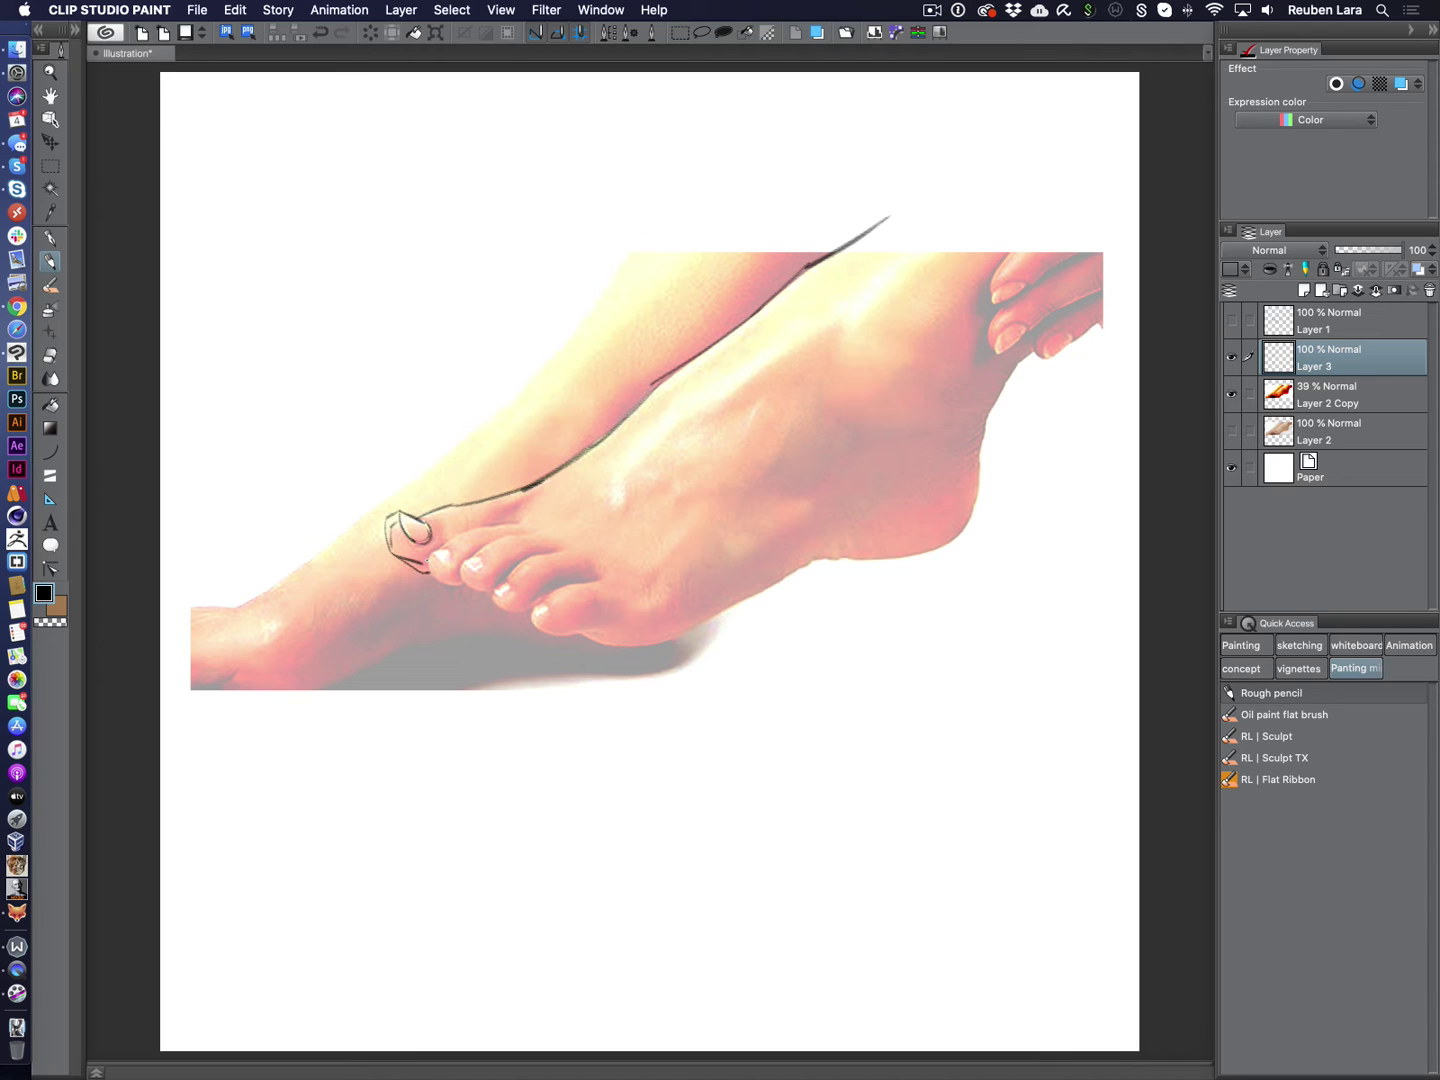
mouse_move(419, 517)
mouse_down()
mouse_move(446, 532)
mouse_move(531, 493)
mouse_move(521, 518)
mouse_move(482, 523)
mouse_move(535, 495)
mouse_move(513, 522)
mouse_up()
mouse_move(430, 544)
mouse_down()
mouse_move(450, 563)
mouse_move(426, 575)
mouse_move(465, 586)
mouse_move(489, 541)
mouse_move(534, 534)
mouse_move(464, 586)
mouse_move(510, 596)
mouse_up()
mouse_move(502, 578)
mouse_down()
mouse_move(563, 548)
mouse_move(511, 609)
mouse_move(492, 597)
mouse_move(518, 611)
mouse_move(555, 589)
mouse_move(537, 597)
mouse_move(551, 576)
mouse_move(590, 567)
mouse_up()
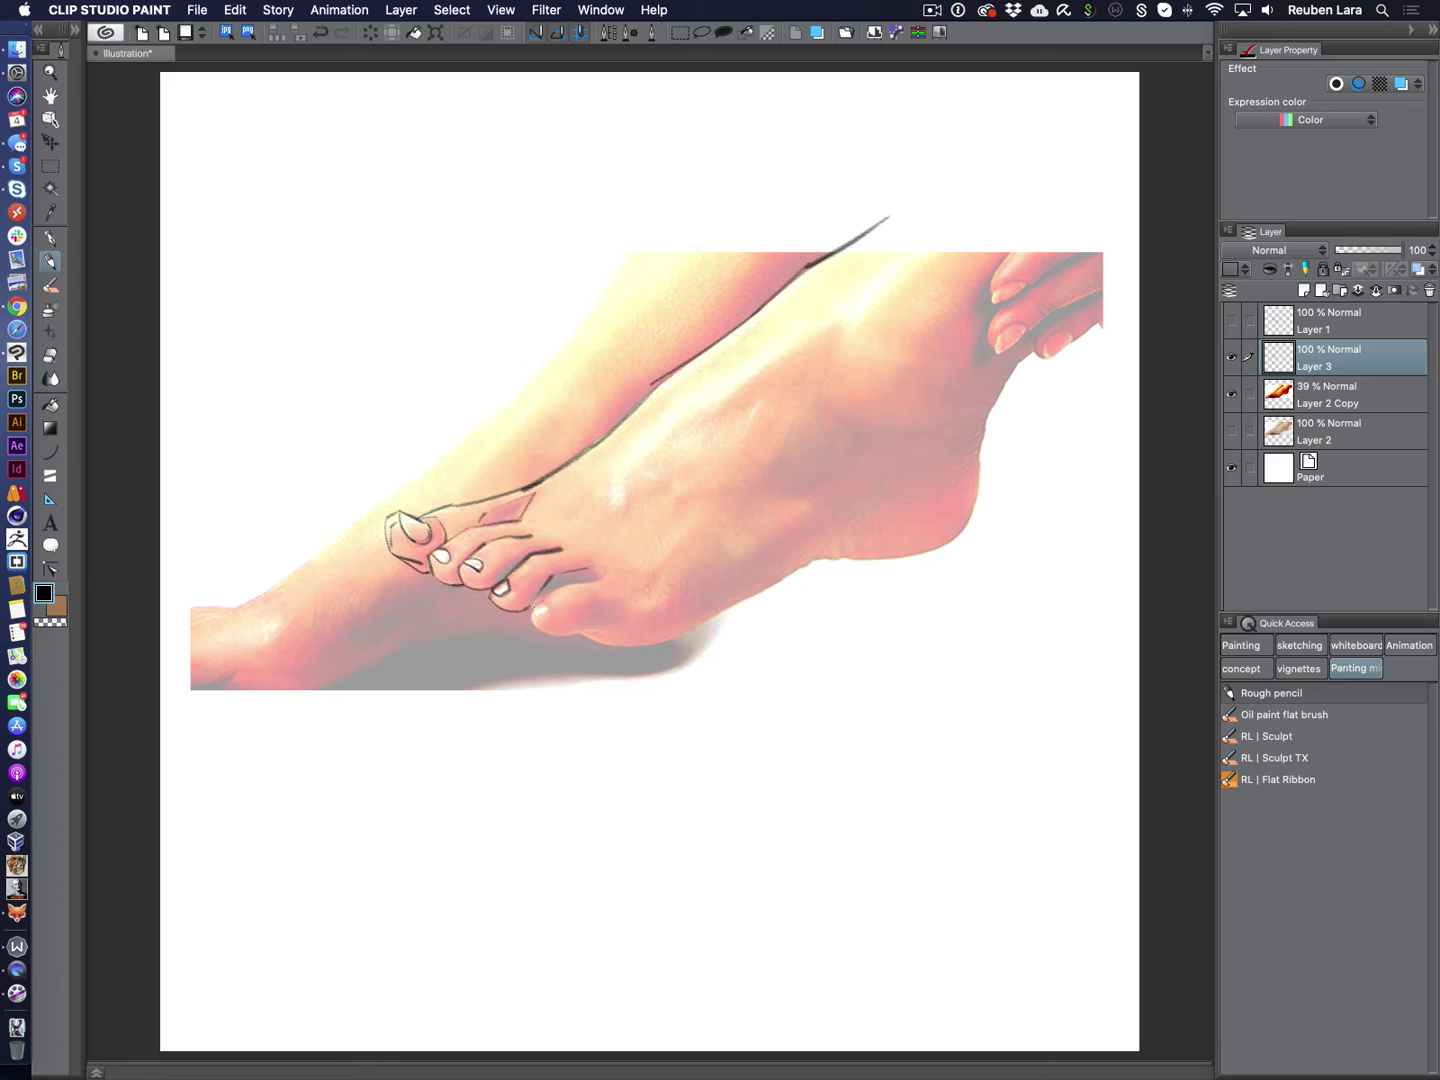
mouse_move(530, 617)
mouse_down()
mouse_move(558, 573)
mouse_move(590, 572)
mouse_move(533, 620)
mouse_move(599, 630)
mouse_move(591, 561)
mouse_move(560, 579)
mouse_move(542, 569)
mouse_move(779, 525)
mouse_move(581, 632)
mouse_move(665, 631)
mouse_move(583, 630)
mouse_move(618, 641)
mouse_move(693, 619)
mouse_move(674, 636)
mouse_move(823, 560)
mouse_up()
Step: Redraw the sole along the arch, then outline the ankle, heel and toe undersides
key(super+z)
mouse_move(677, 636)
mouse_down()
mouse_move(834, 543)
mouse_move(803, 561)
mouse_move(942, 549)
mouse_up()
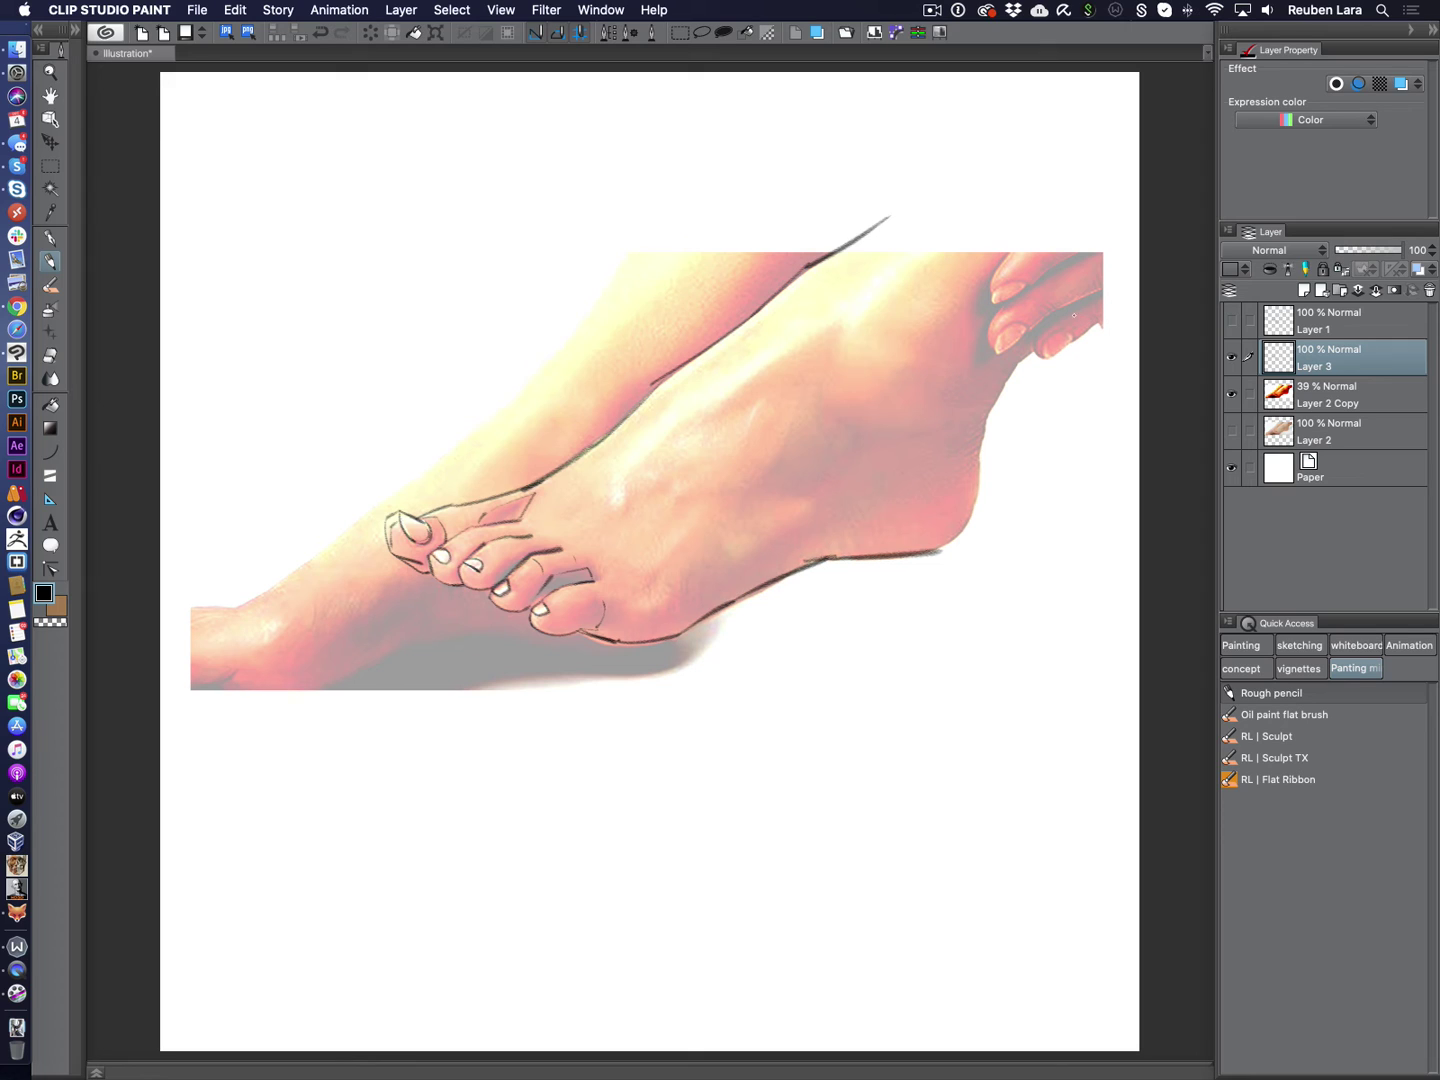
mouse_move(1130, 282)
mouse_down()
mouse_move(1013, 368)
mouse_move(1022, 360)
mouse_move(982, 426)
mouse_move(974, 500)
mouse_move(937, 555)
mouse_up()
drag(977, 463, 944, 490)
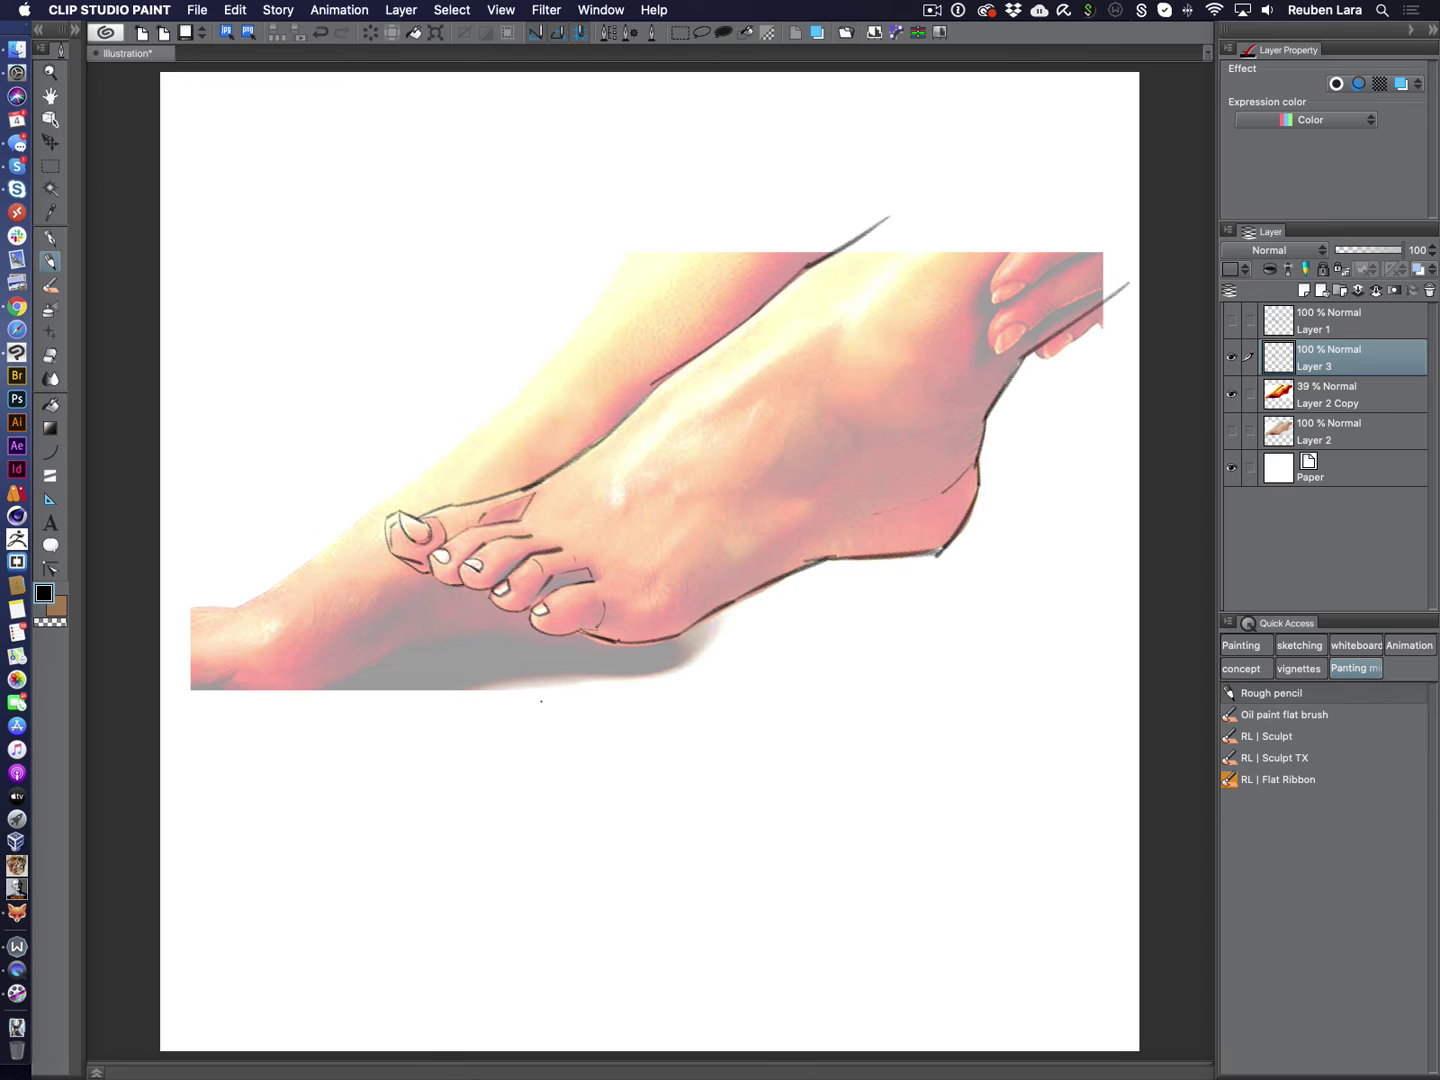
mouse_move(558, 617)
mouse_down()
mouse_move(676, 594)
mouse_move(810, 518)
mouse_move(751, 490)
mouse_move(790, 408)
mouse_move(693, 427)
mouse_move(836, 329)
mouse_move(829, 392)
mouse_move(942, 407)
mouse_move(980, 370)
mouse_move(941, 339)
mouse_move(855, 403)
mouse_up()
Step: Try ankle-bone and foot curves, undoing the unwanted strokes
key(super+z)
key(super+z)
mouse_move(942, 396)
mouse_down()
mouse_move(832, 399)
mouse_move(904, 392)
mouse_move(866, 424)
mouse_move(1030, 205)
mouse_move(994, 226)
mouse_up()
key(super+z)
key(super+z)
key(super+z)
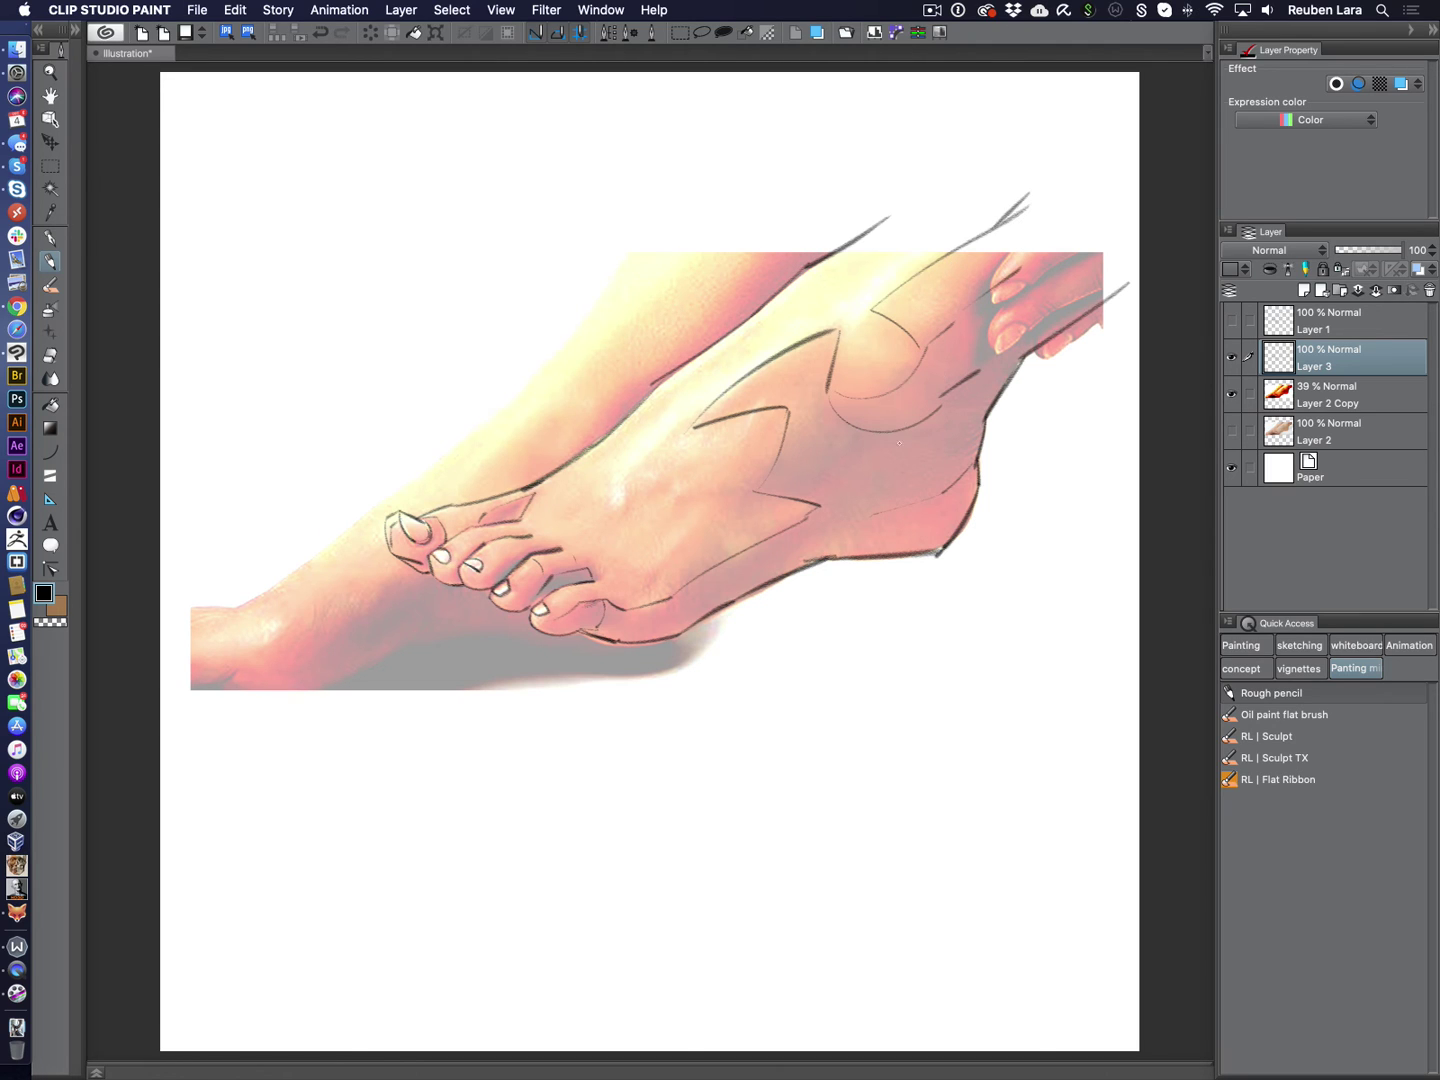
drag(796, 452, 882, 481)
key(super+z)
mouse_move(818, 403)
mouse_down()
mouse_move(818, 463)
mouse_move(878, 500)
mouse_move(885, 430)
mouse_move(842, 455)
mouse_move(972, 408)
mouse_move(947, 424)
mouse_move(941, 462)
mouse_up()
key(super+z)
key(super+z)
Step: Add plane lines near the ankle and across the top of the foot
drag(846, 520, 814, 544)
drag(614, 568, 708, 518)
mouse_move(684, 427)
mouse_down()
mouse_move(615, 512)
mouse_move(635, 488)
mouse_move(554, 527)
mouse_move(602, 487)
mouse_move(586, 479)
mouse_move(540, 521)
mouse_move(614, 564)
mouse_up()
mouse_move(646, 436)
mouse_down()
mouse_move(579, 523)
mouse_move(507, 546)
mouse_up()
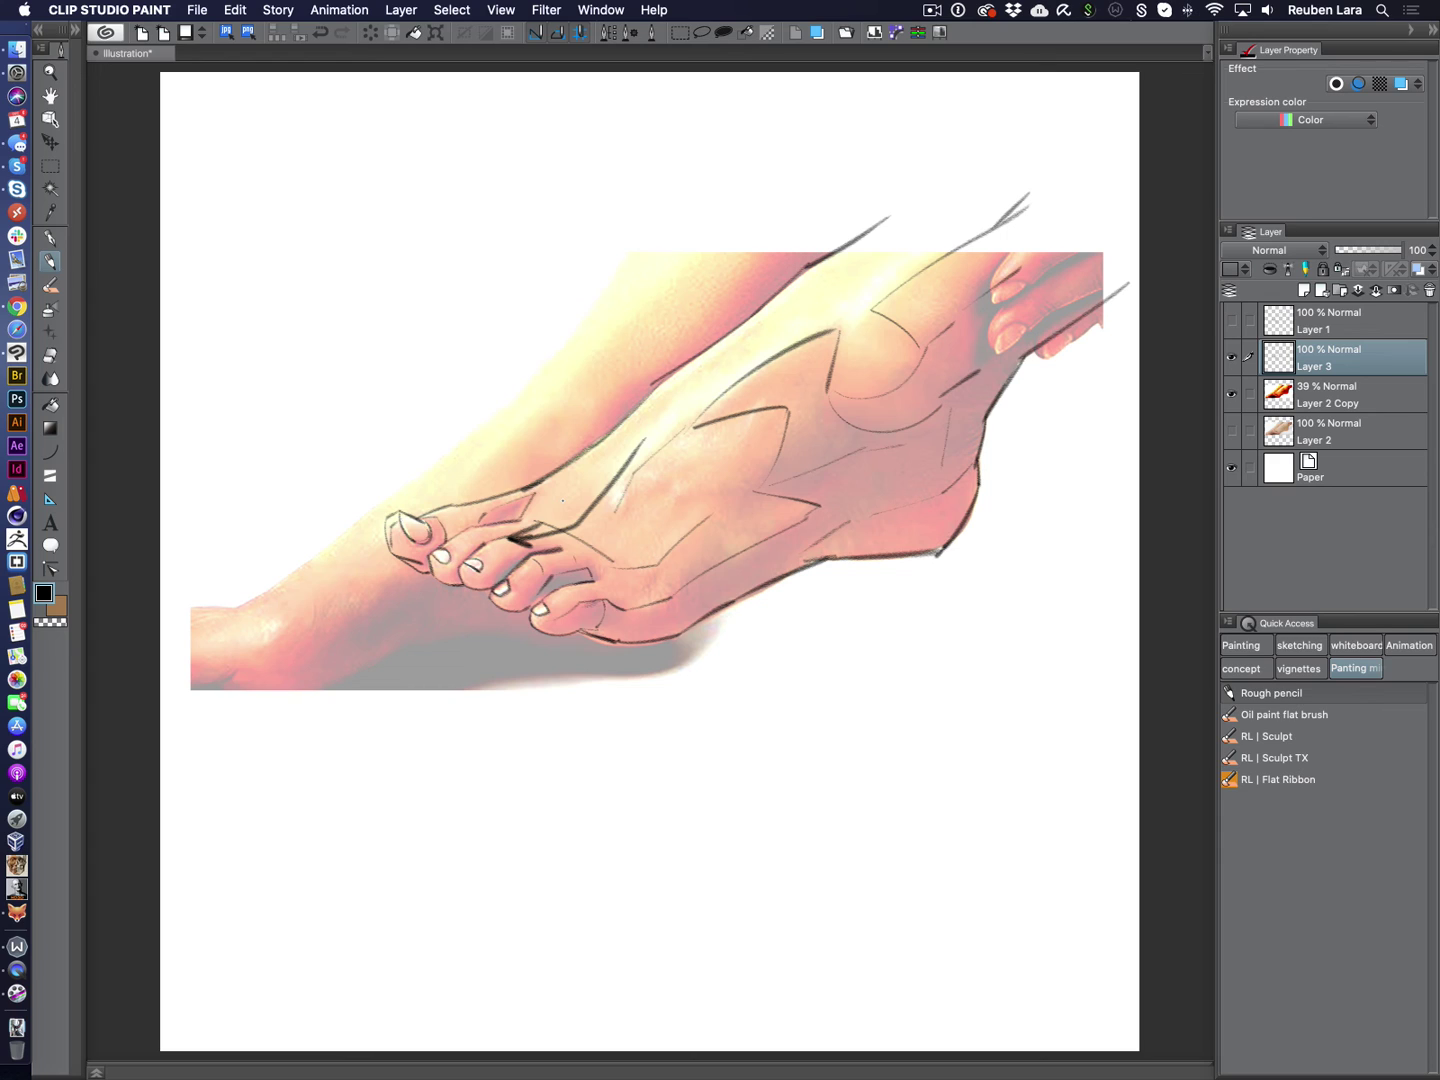
key(super+z)
mouse_move(616, 504)
mouse_down()
mouse_move(613, 484)
mouse_move(677, 389)
mouse_up()
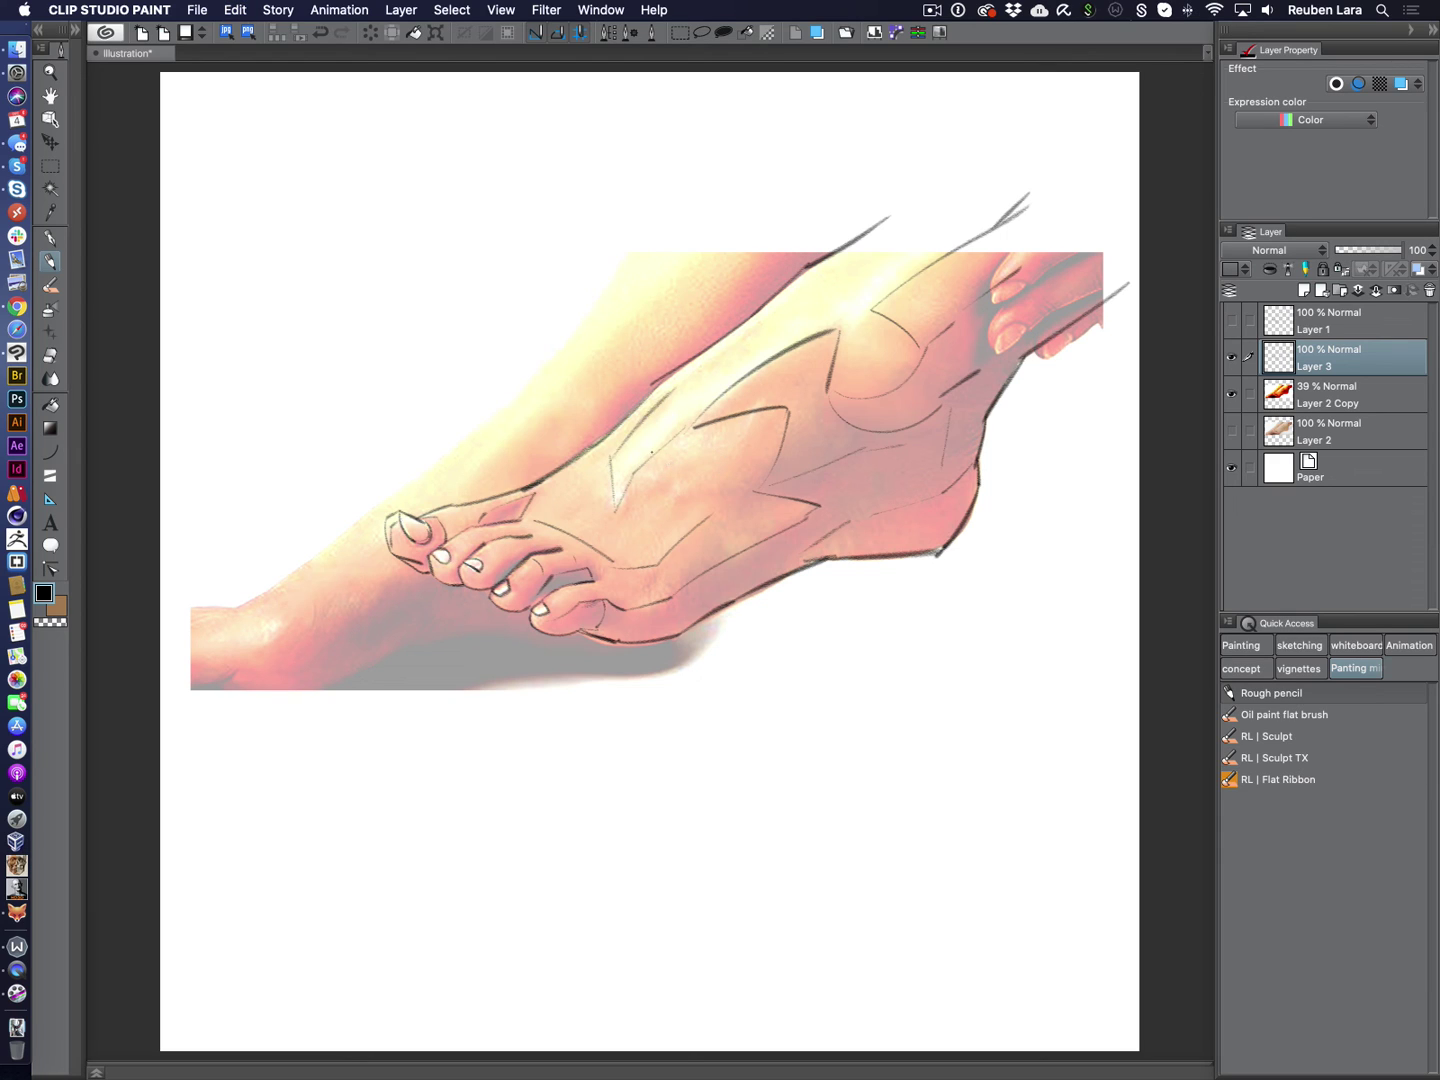
Step: Draw an arc over the foot and a thin line up the ankle, undoing rejected curves
mouse_move(668, 459)
mouse_down()
mouse_move(737, 555)
mouse_move(761, 580)
mouse_up()
key(super+z)
mouse_move(600, 439)
mouse_down()
mouse_move(680, 453)
mouse_move(707, 524)
mouse_move(761, 584)
mouse_up()
drag(741, 344, 894, 545)
key(super+z)
key(super+z)
drag(729, 349, 954, 191)
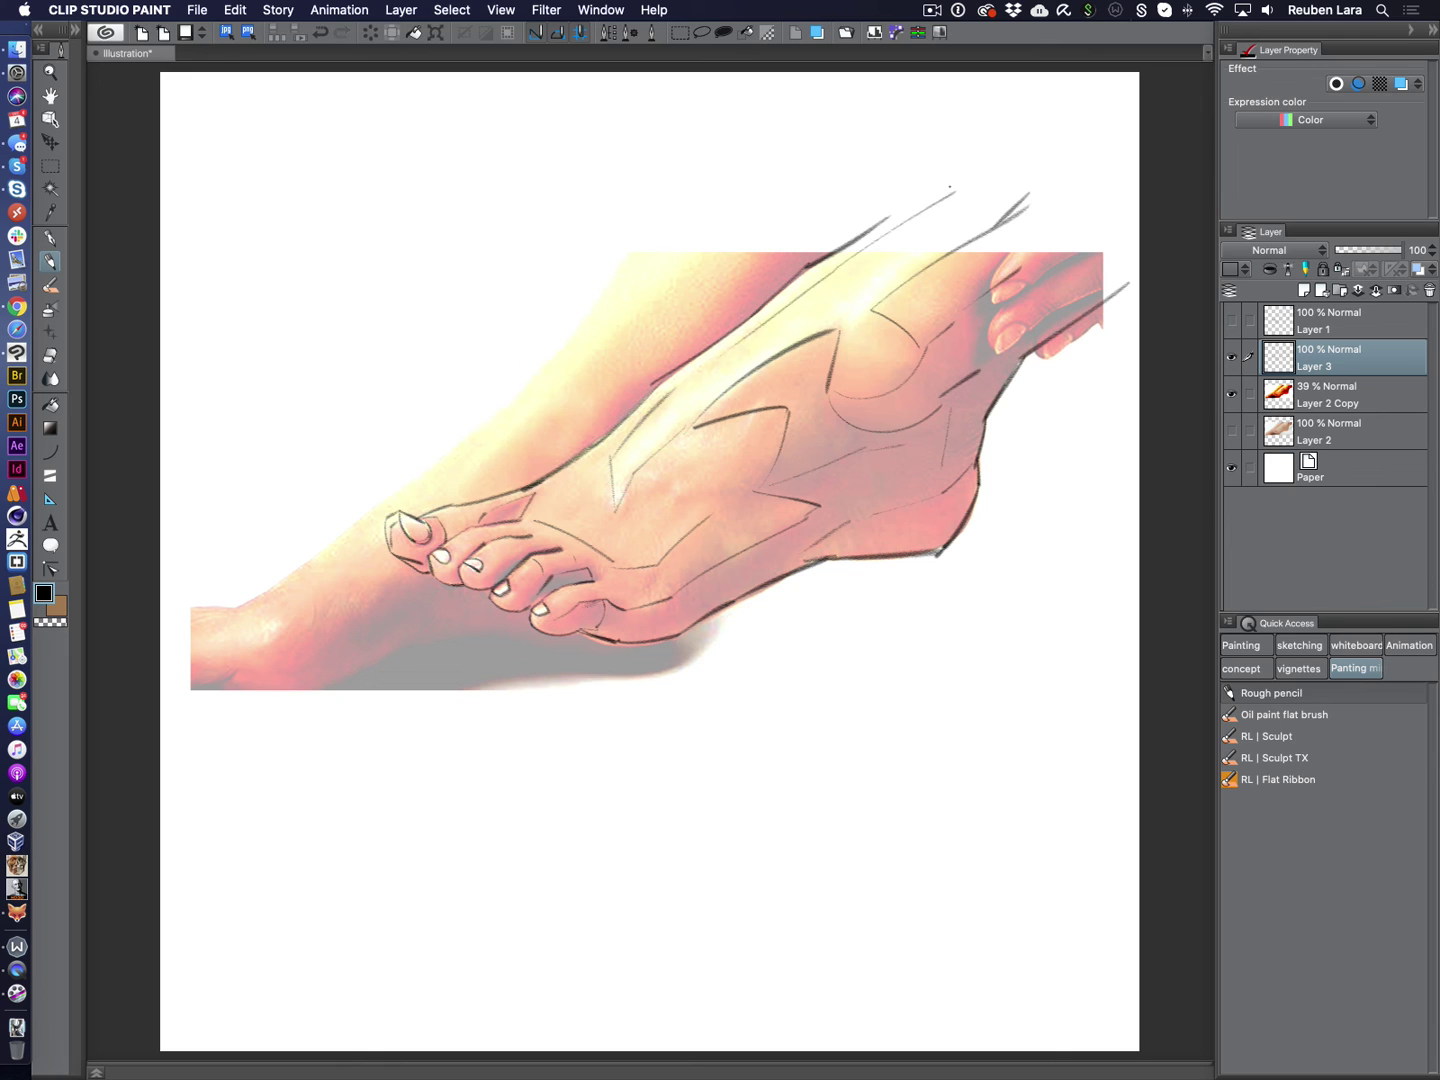
Step: Hide Layer 2 Copy so only the traced foot line drawing remains
click(1230, 394)
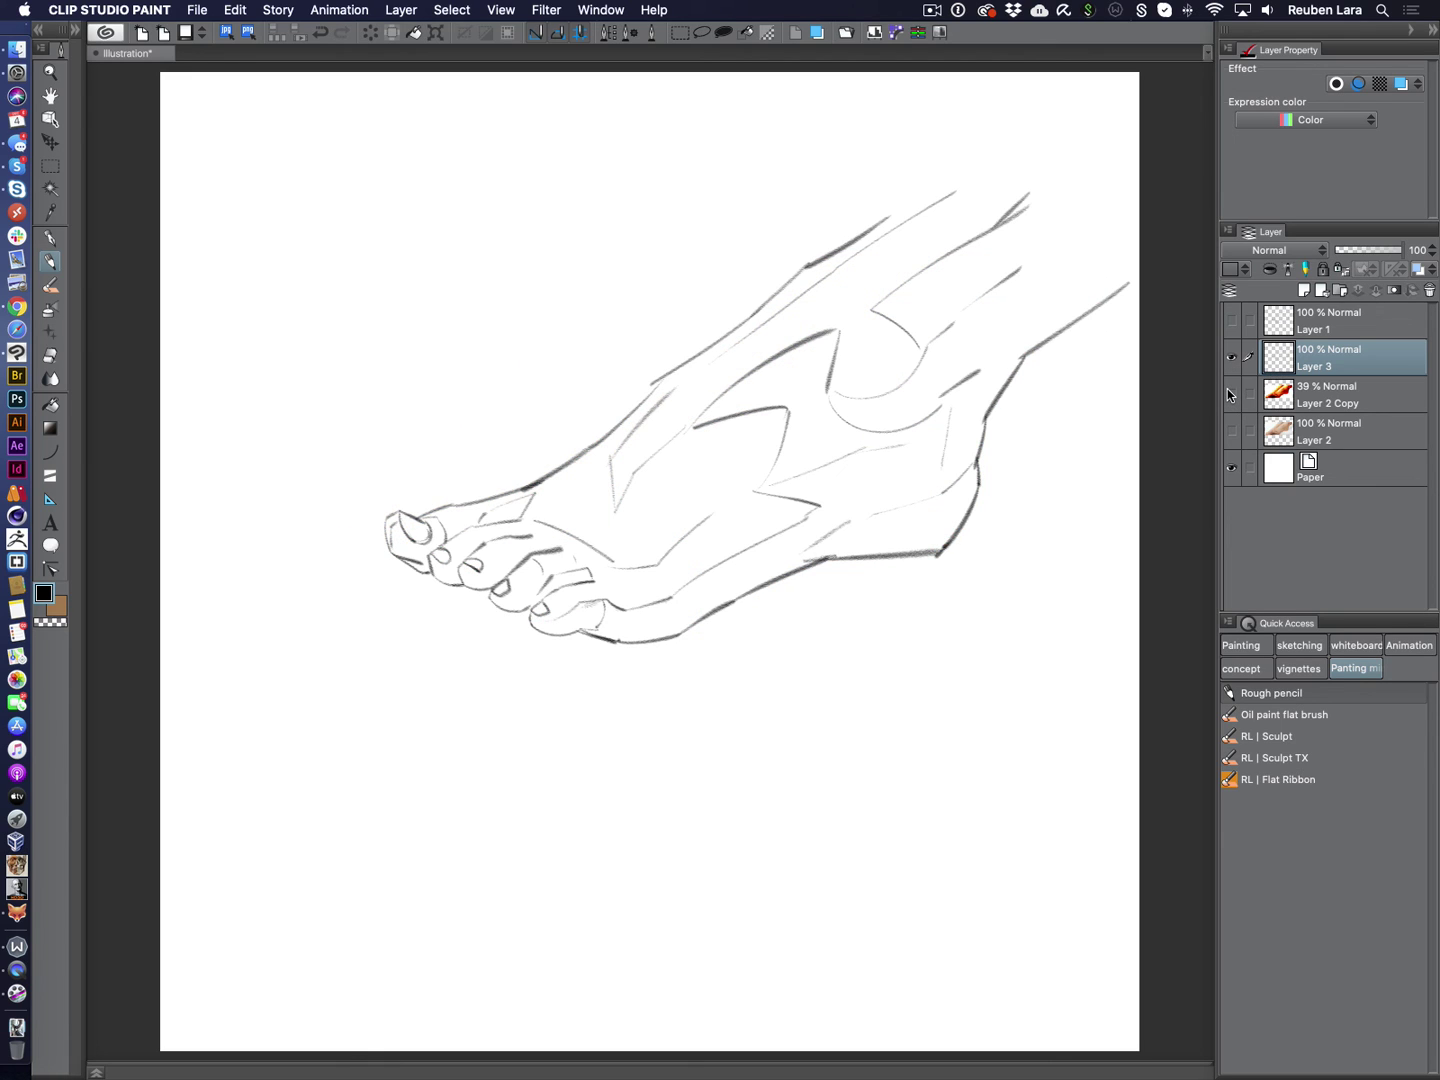